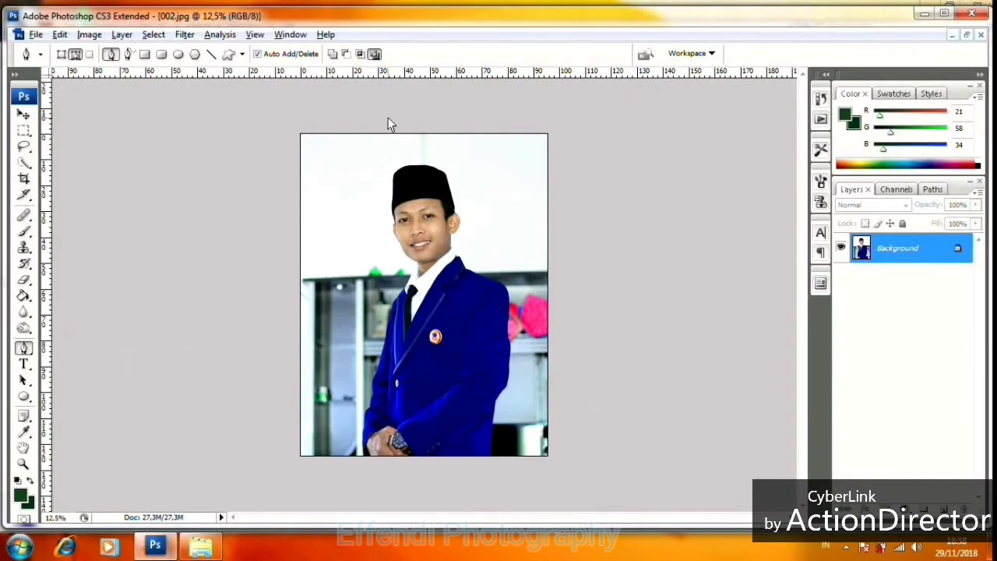
Start a Pen tool path at the jacket's bottom hem and trace up the outer sleeve beside the pink objects to the shoulder.
{"action": "scroll", "coordinate": [462, 391], "scroll_direction": "up", "scroll_amount": 2}
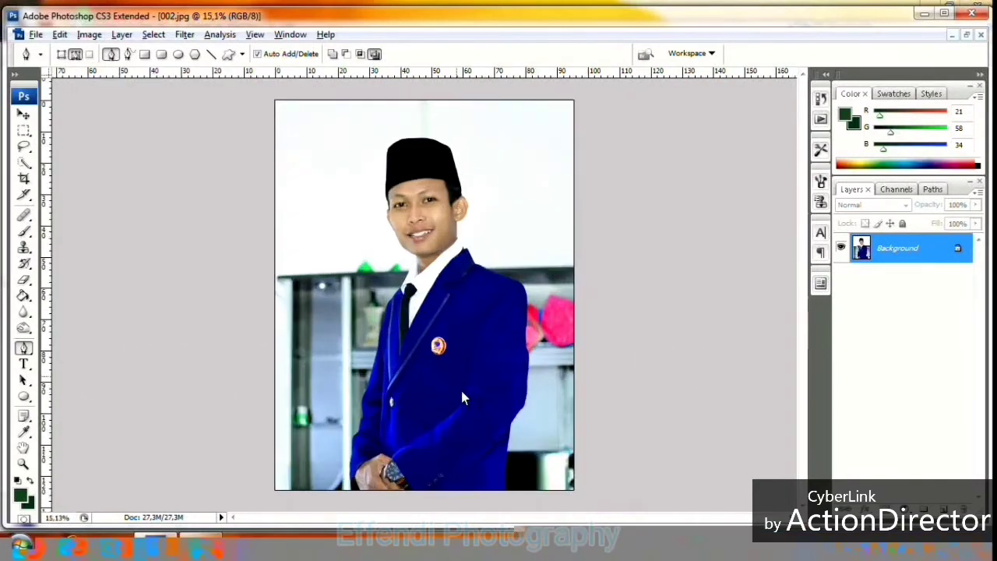
{"action": "scroll", "coordinate": [491, 412], "scroll_direction": "up", "scroll_amount": 1}
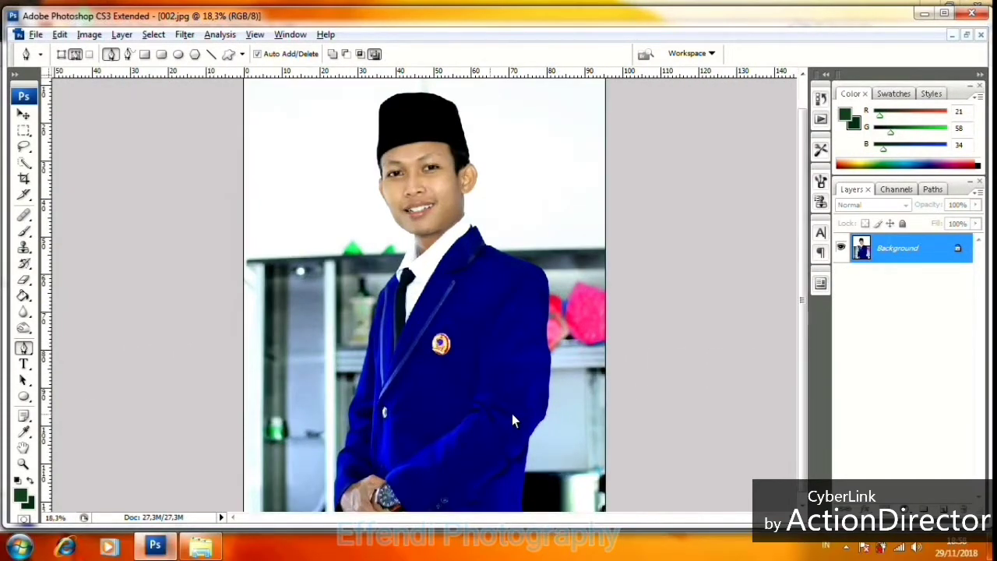
{"action": "scroll", "coordinate": [512, 414], "scroll_direction": "up", "scroll_amount": 2}
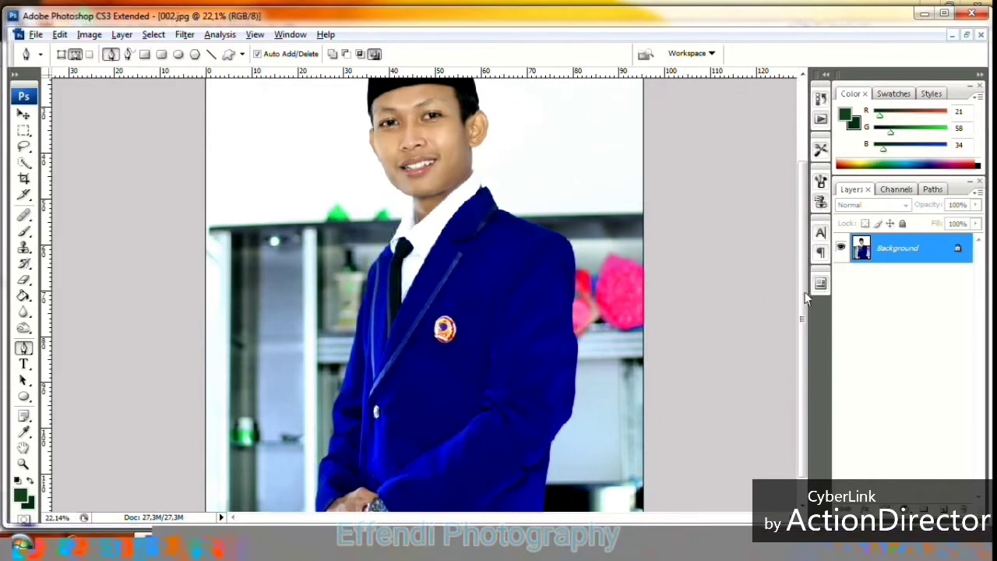
{"action": "left_click", "coordinate": [804, 337]}
{"action": "left_click_drag", "start_coordinate": [804, 337], "coordinate": [804, 375]}
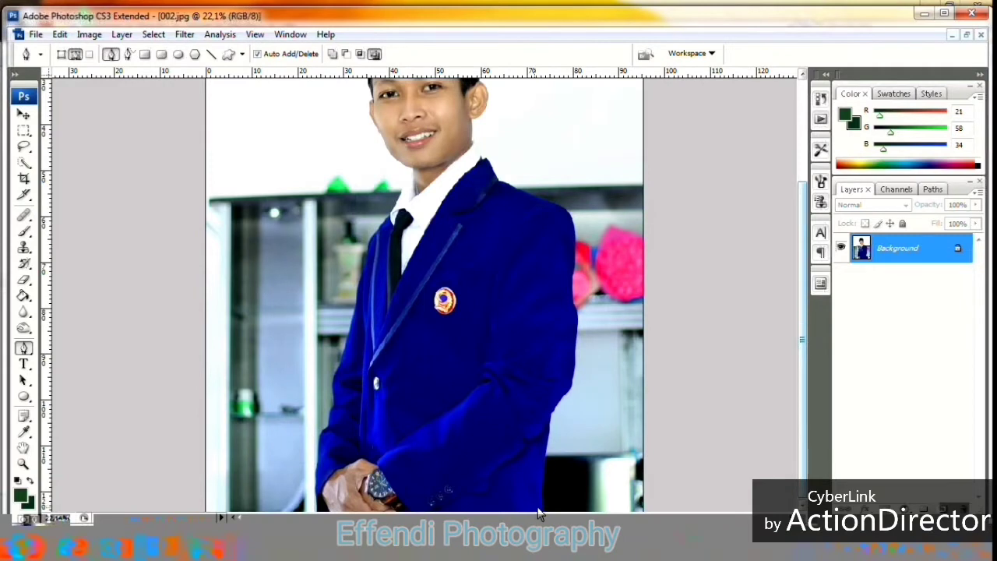
{"action": "left_click", "coordinate": [548, 420]}
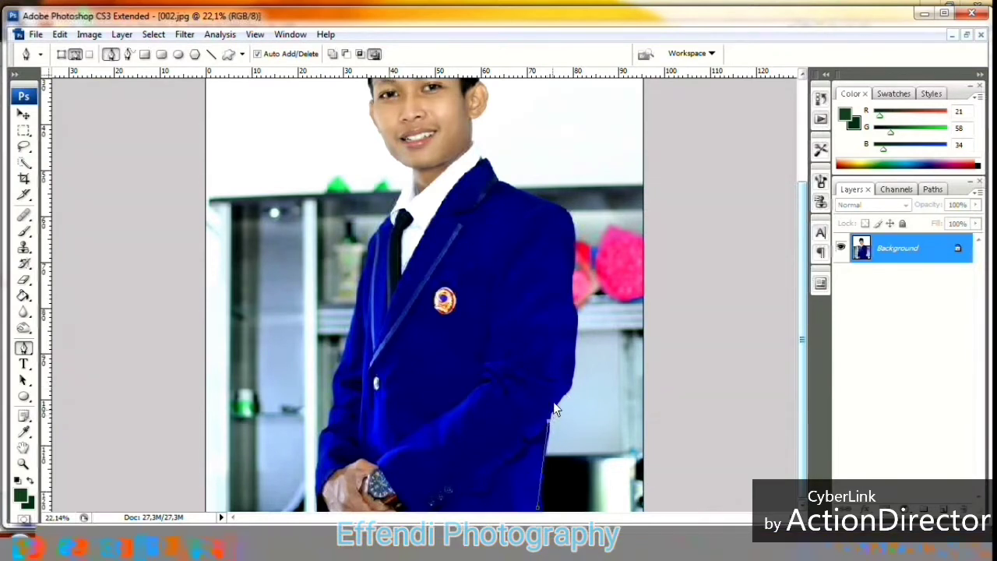
{"action": "left_click", "coordinate": [566, 388]}
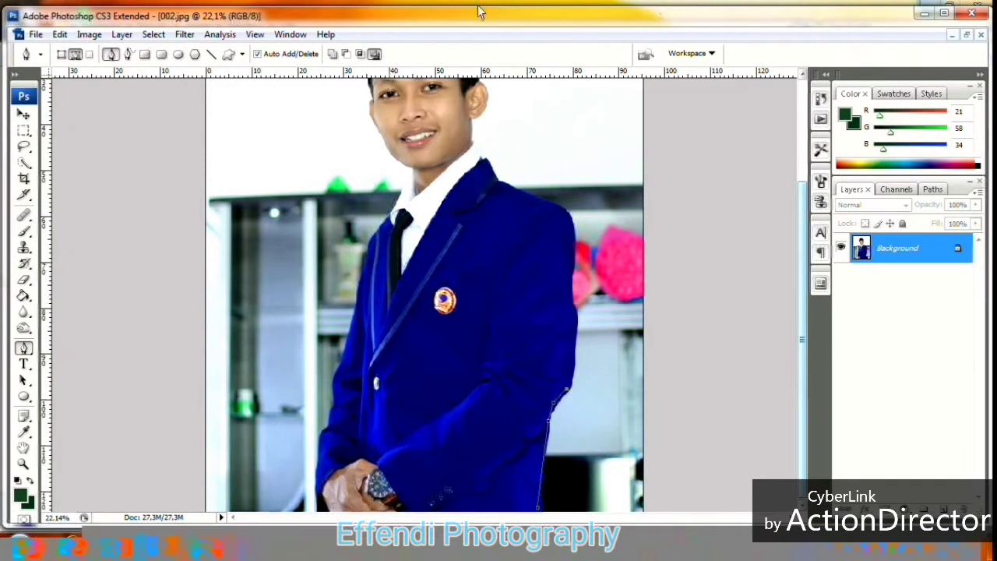
{"action": "left_click", "coordinate": [573, 340]}
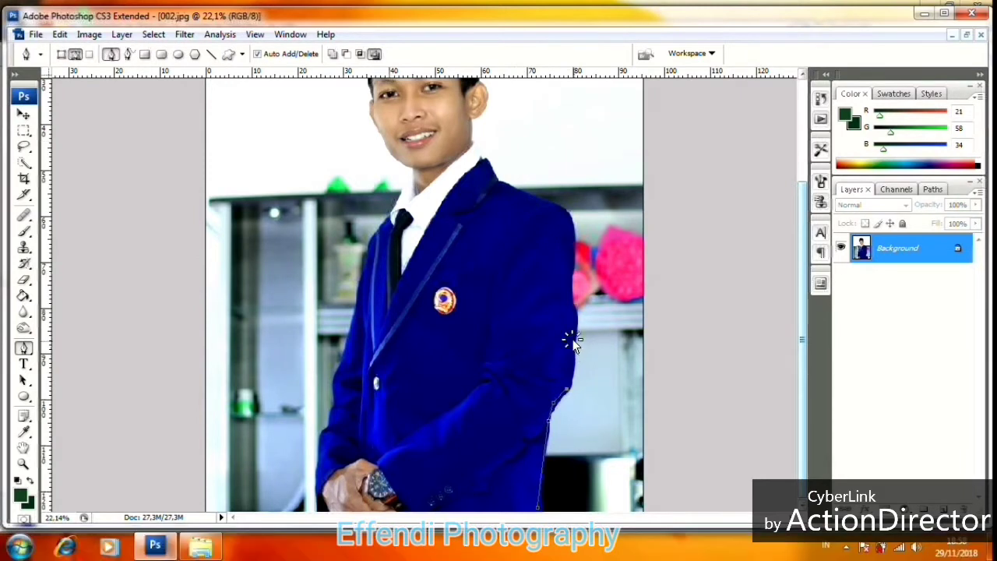
{"action": "left_click", "coordinate": [572, 288]}
{"action": "left_click", "coordinate": [573, 222]}
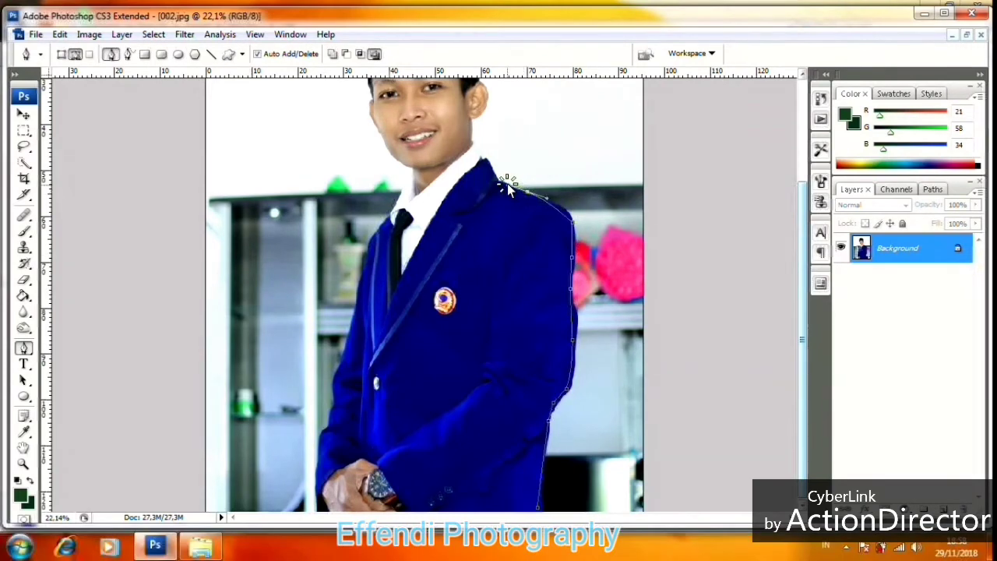
Extend the path with a curve over the shoulder to the base of the jacket's collar.
{"action": "scroll", "coordinate": [539, 195], "scroll_direction": "up", "scroll_amount": 5}
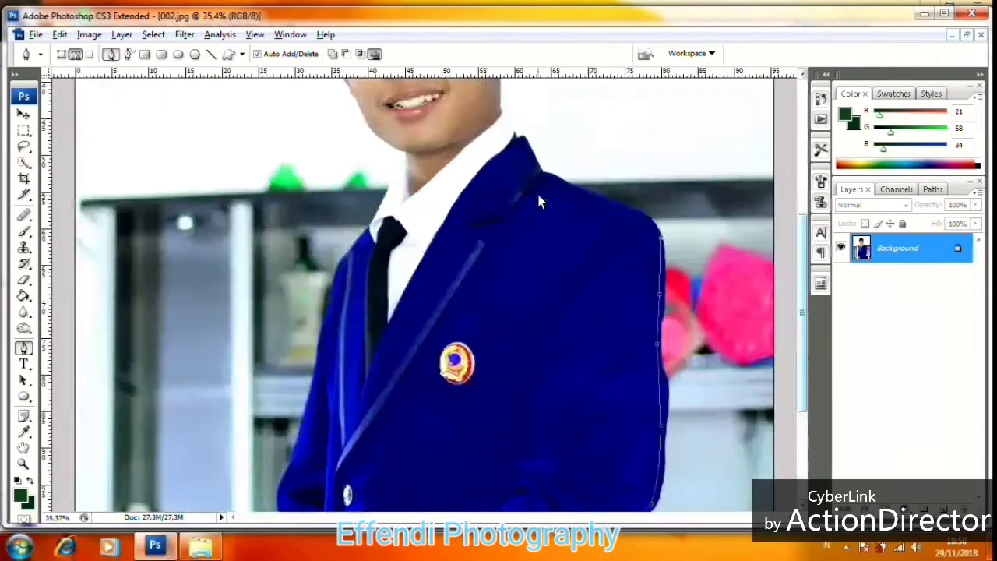
{"action": "left_click_drag", "start_coordinate": [587, 194], "coordinate": [550, 174]}
{"action": "key", "text": "ctrl+z"}
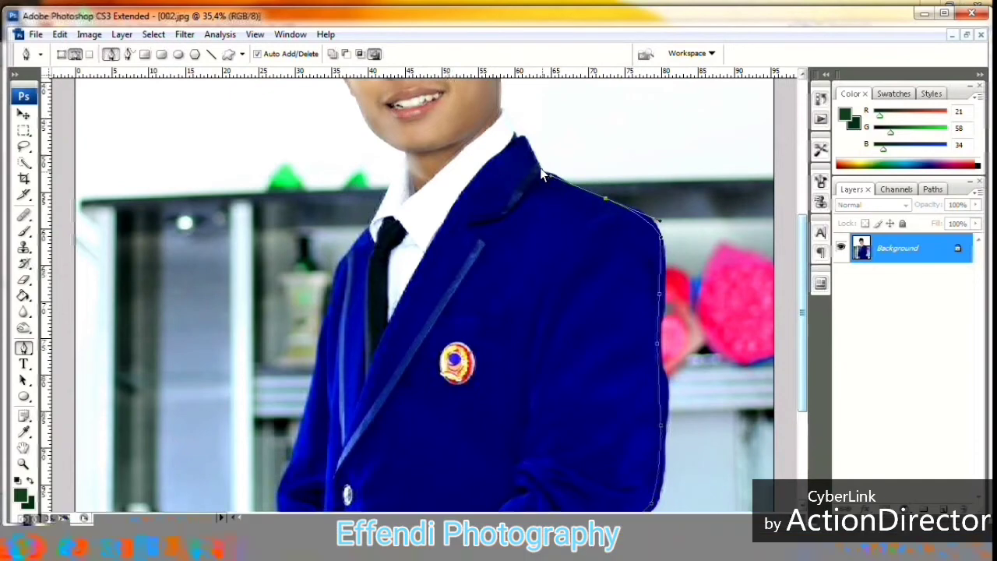
{"action": "key", "text": "alt+space"}
{"action": "key", "text": "Escape"}
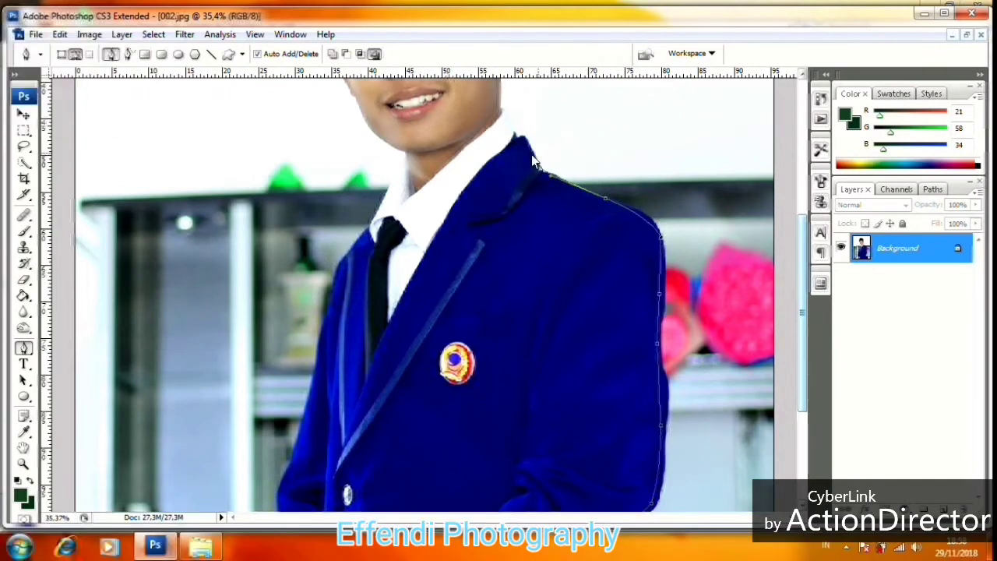
Trace the path up the jacket collar and the white shirt collar to where it meets the neck.
{"action": "left_click_drag", "start_coordinate": [530, 178], "coordinate": [526, 288]}
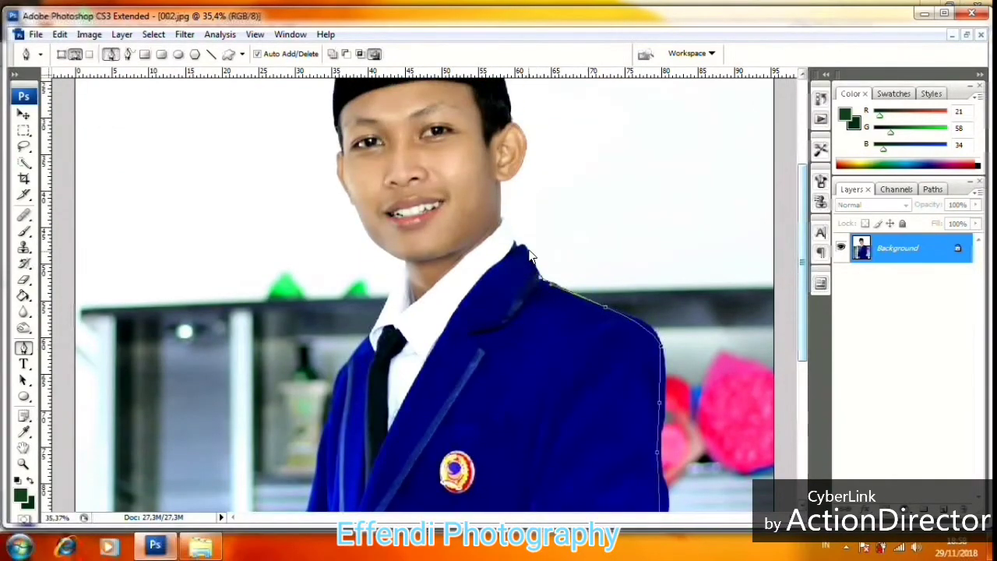
{"action": "scroll", "coordinate": [530, 257], "scroll_direction": "up", "scroll_amount": 3}
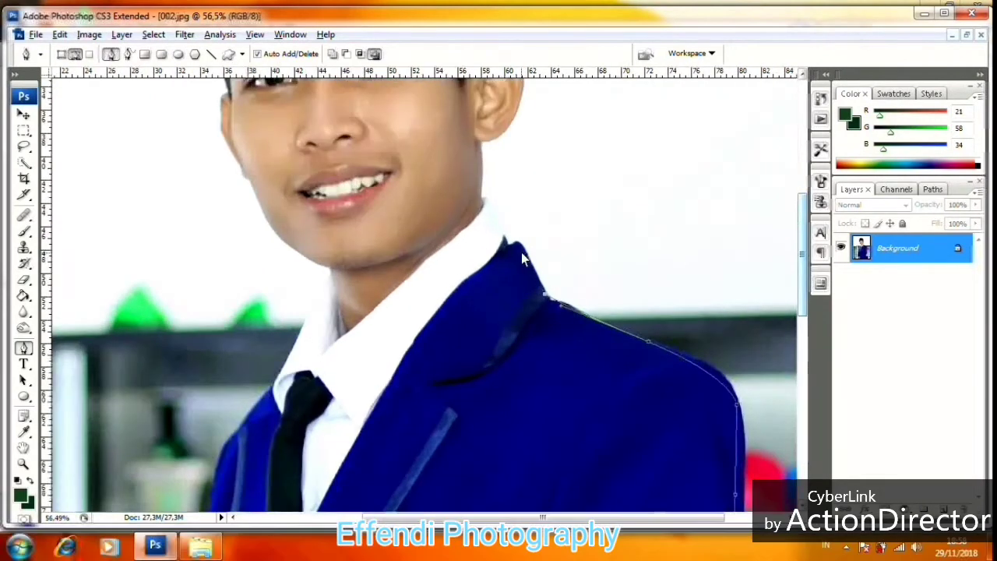
{"action": "left_click", "coordinate": [509, 243]}
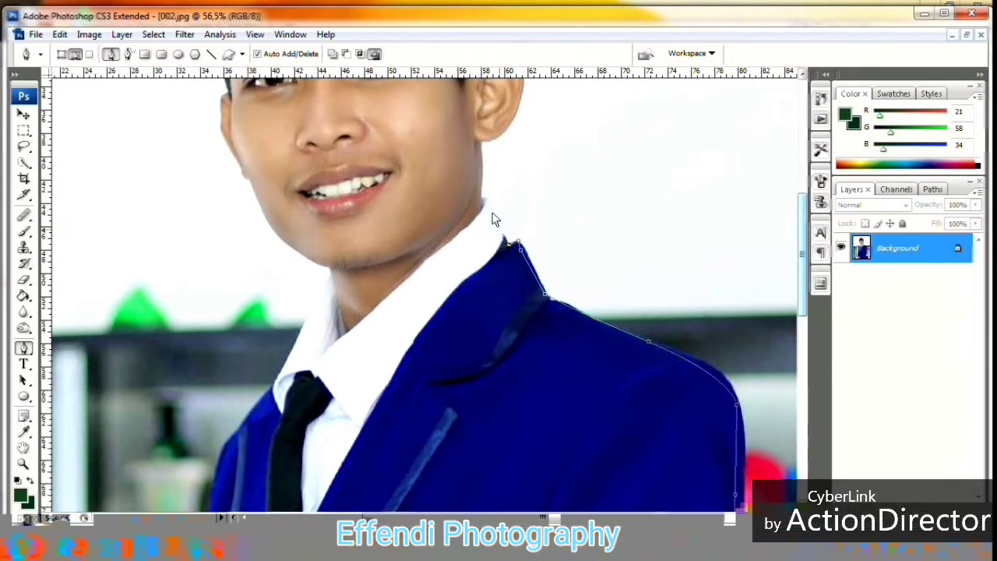
{"action": "left_click", "coordinate": [483, 197]}
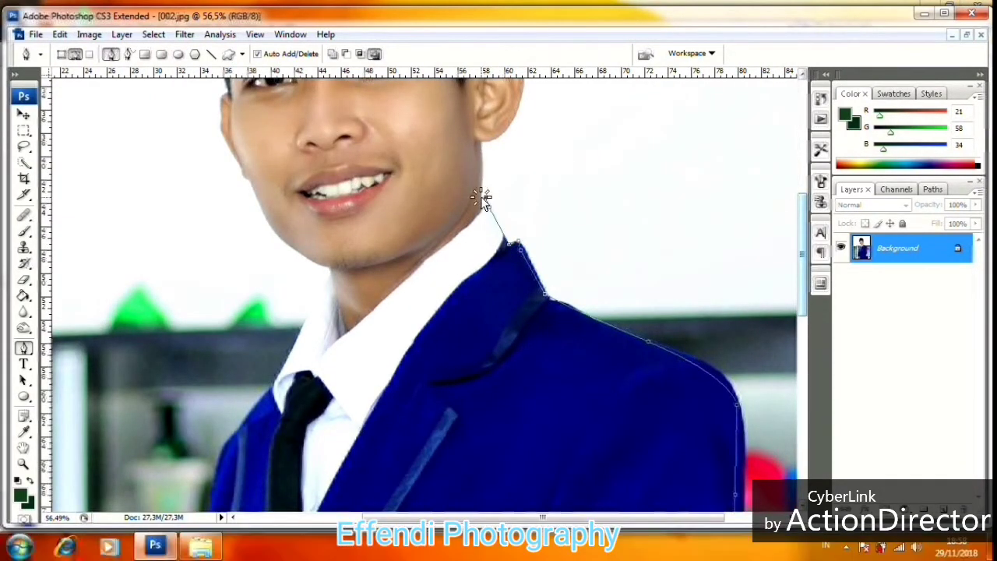
Re-place the anchor where the shirt collar meets the neck and trace the neck edge up to the earlobe.
{"action": "scroll", "coordinate": [481, 153], "scroll_direction": "up", "scroll_amount": 2}
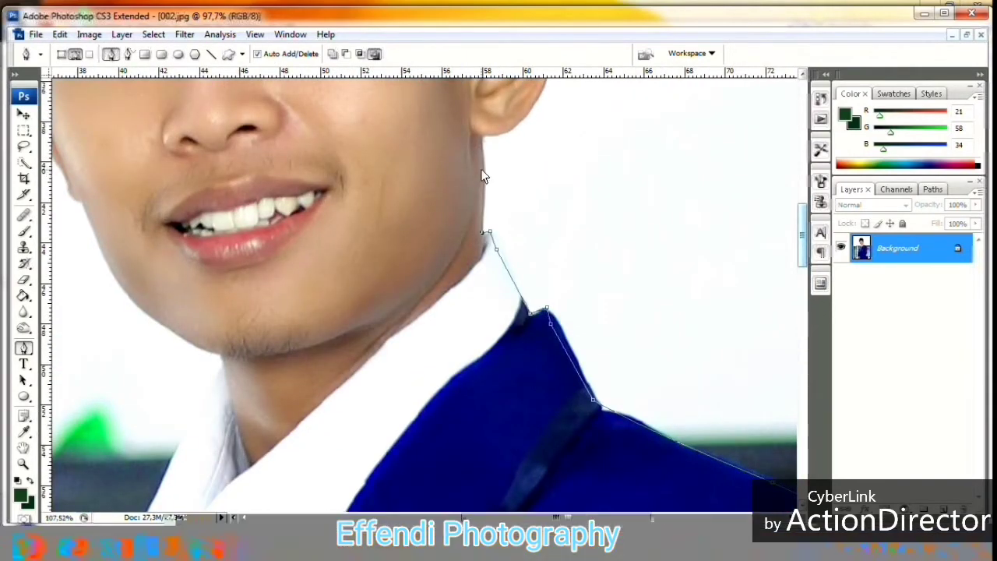
{"action": "scroll", "coordinate": [479, 175], "scroll_direction": "up", "scroll_amount": 1}
{"action": "left_click_drag", "start_coordinate": [481, 183], "coordinate": [482, 150]}
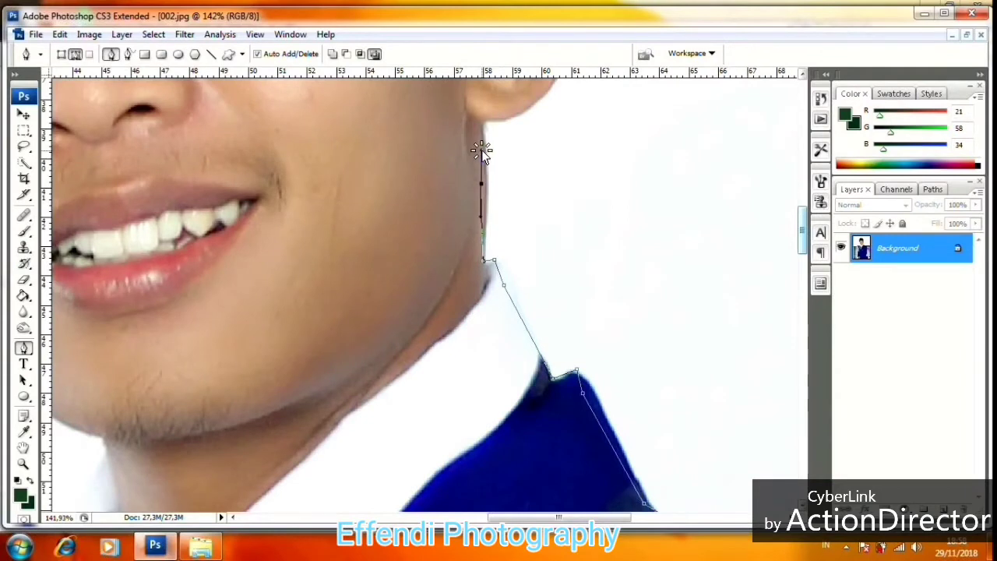
{"action": "key", "text": "ctrl+z"}
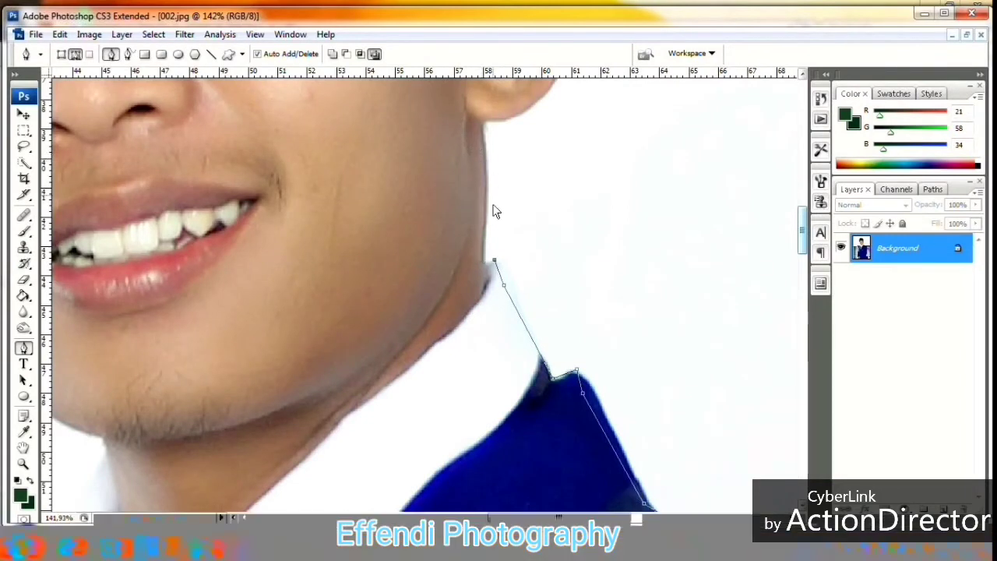
{"action": "left_click_drag", "start_coordinate": [494, 263], "coordinate": [484, 265]}
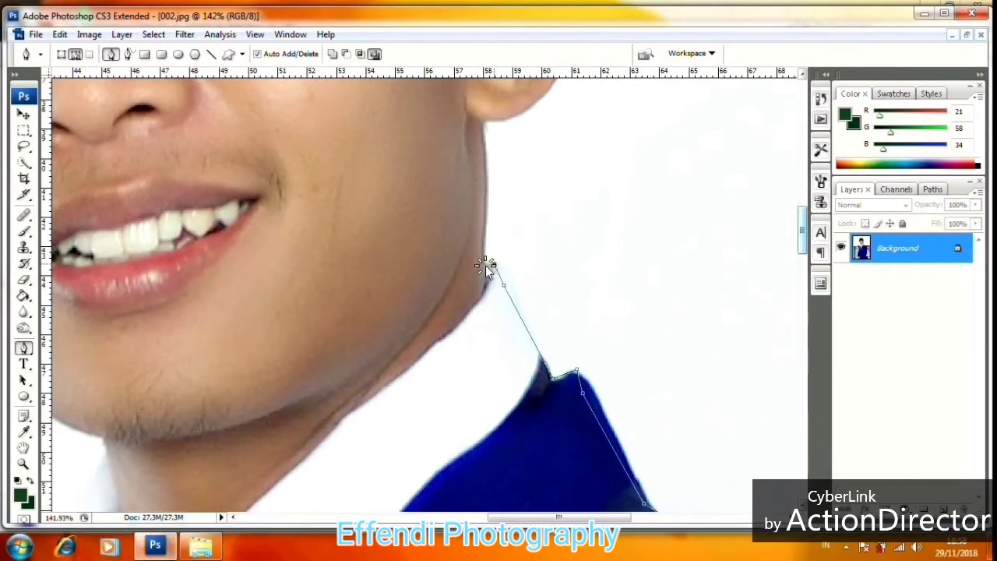
{"action": "left_click", "coordinate": [481, 116]}
Trace curved path segments around the fully visible ear up to the hair behind it.
{"action": "left_click_drag", "start_coordinate": [480, 115], "coordinate": [425, 354]}
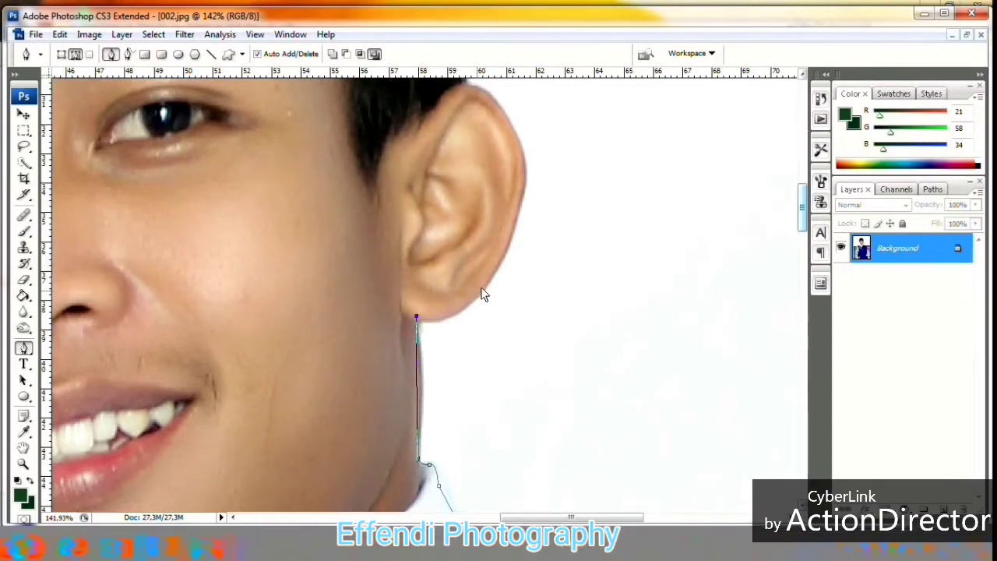
{"action": "left_click_drag", "start_coordinate": [483, 287], "coordinate": [501, 329]}
{"action": "left_click_drag", "start_coordinate": [501, 282], "coordinate": [530, 301]}
{"action": "left_click_drag", "start_coordinate": [513, 261], "coordinate": [483, 241]}
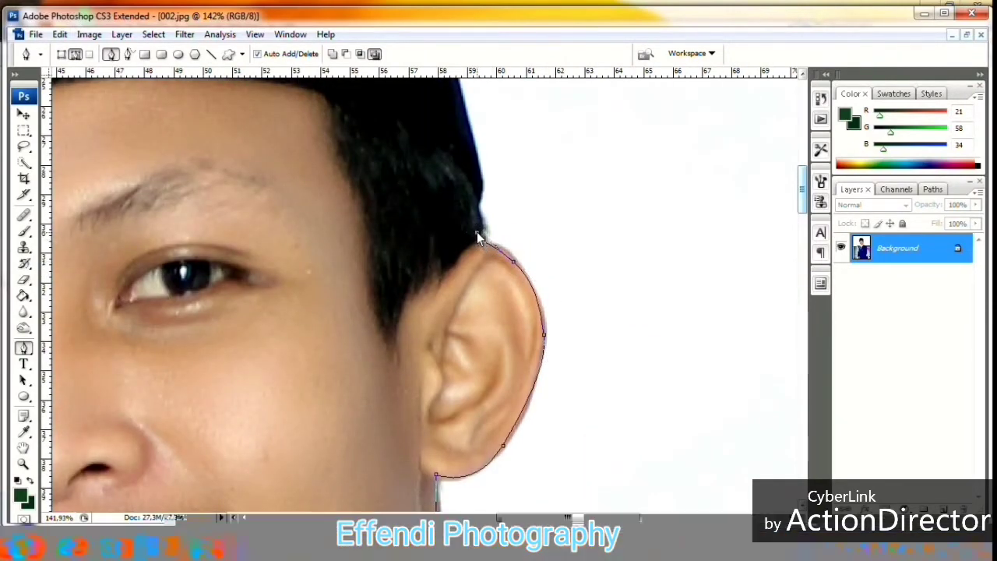
{"action": "left_click", "coordinate": [477, 233]}
Continue the path along the hair above the ear and partway up the side of the black cap.
{"action": "scroll", "coordinate": [480, 288], "scroll_direction": "up", "scroll_amount": 3}
{"action": "left_click", "coordinate": [480, 259]}
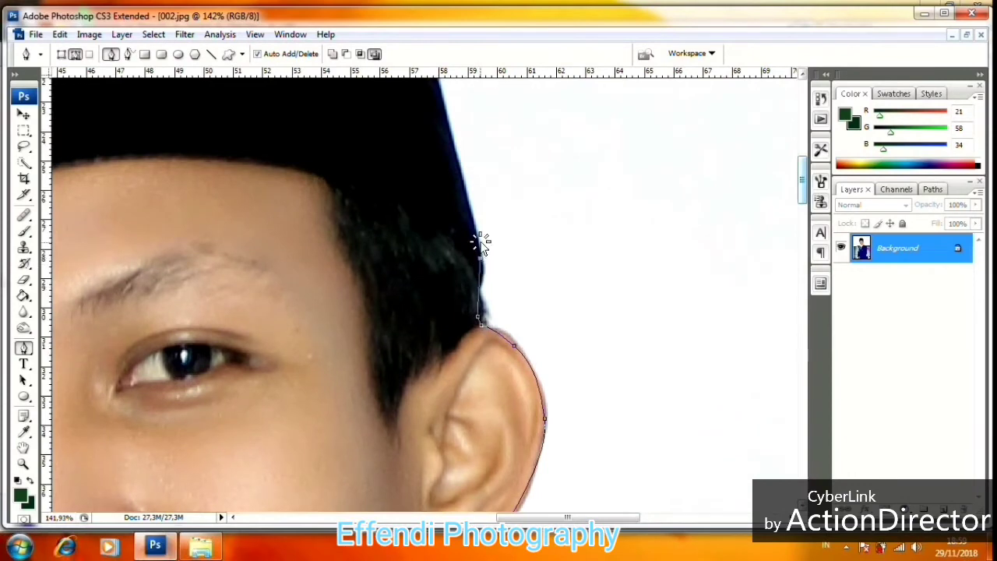
{"action": "scroll", "coordinate": [467, 234], "scroll_direction": "up", "scroll_amount": 3}
{"action": "left_click", "coordinate": [447, 164]}
{"action": "left_click_drag", "start_coordinate": [444, 159], "coordinate": [508, 294]}
Trace the rest of the cap's side and curve the path across its crown to the opposite upper corner.
{"action": "scroll", "coordinate": [511, 293], "scroll_direction": "down", "scroll_amount": 3}
{"action": "scroll", "coordinate": [512, 297], "scroll_direction": "down", "scroll_amount": 5}
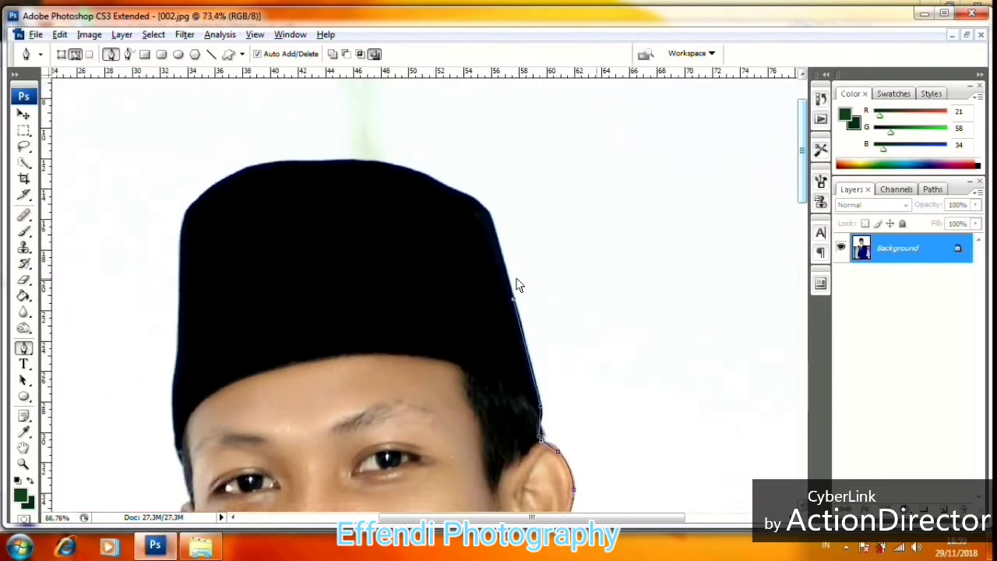
{"action": "left_click", "coordinate": [488, 219]}
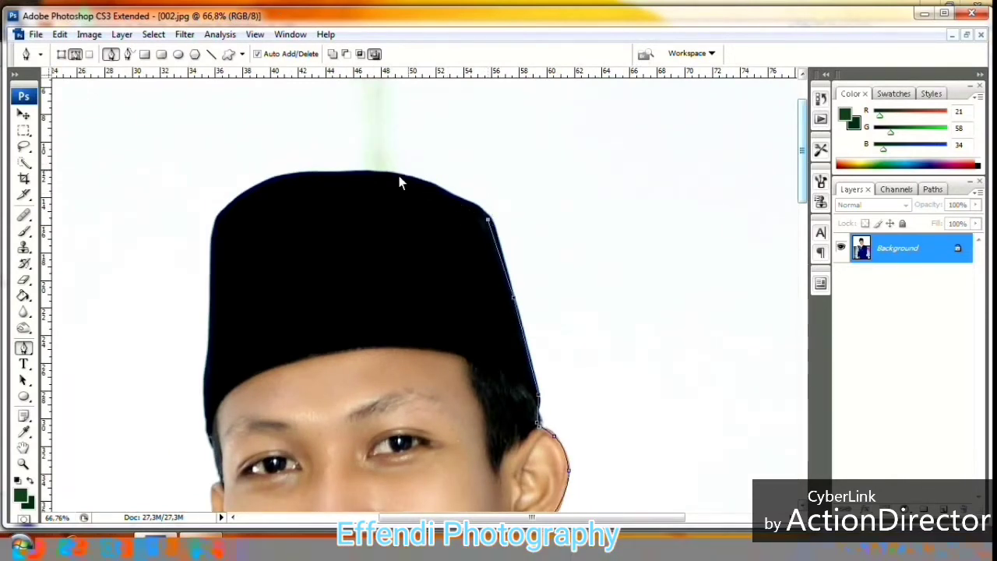
{"action": "left_click_drag", "start_coordinate": [362, 176], "coordinate": [289, 180]}
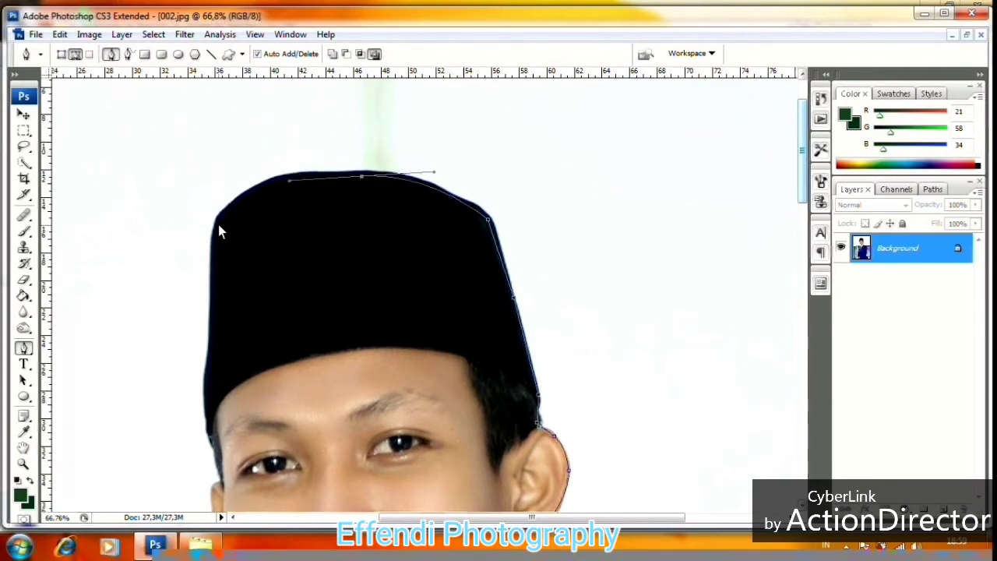
{"action": "left_click_drag", "start_coordinate": [219, 224], "coordinate": [214, 257]}
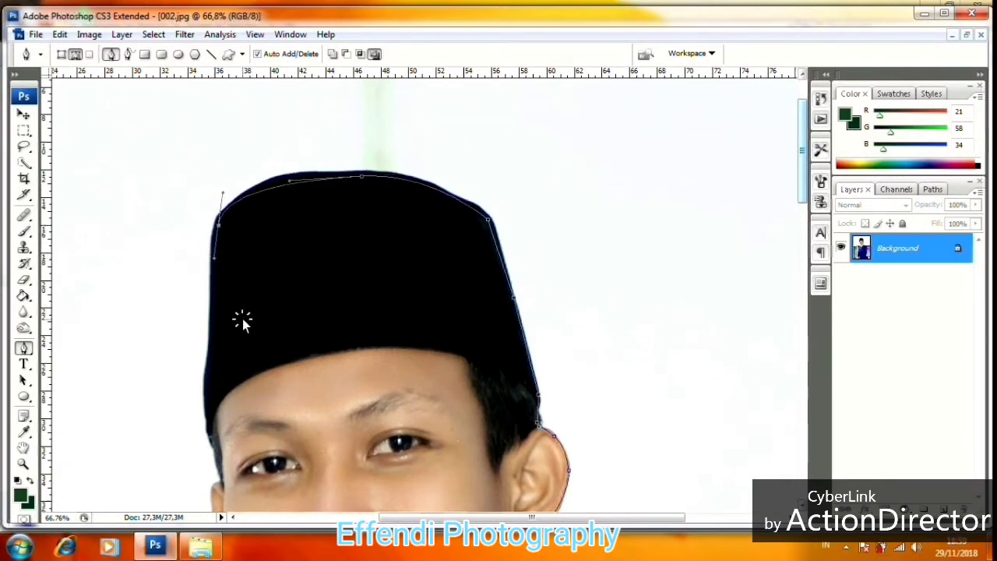
Trace the path down the cap's other side, along the sideburn and around the partly hidden ear.
{"action": "left_click_drag", "start_coordinate": [243, 320], "coordinate": [387, 235]}
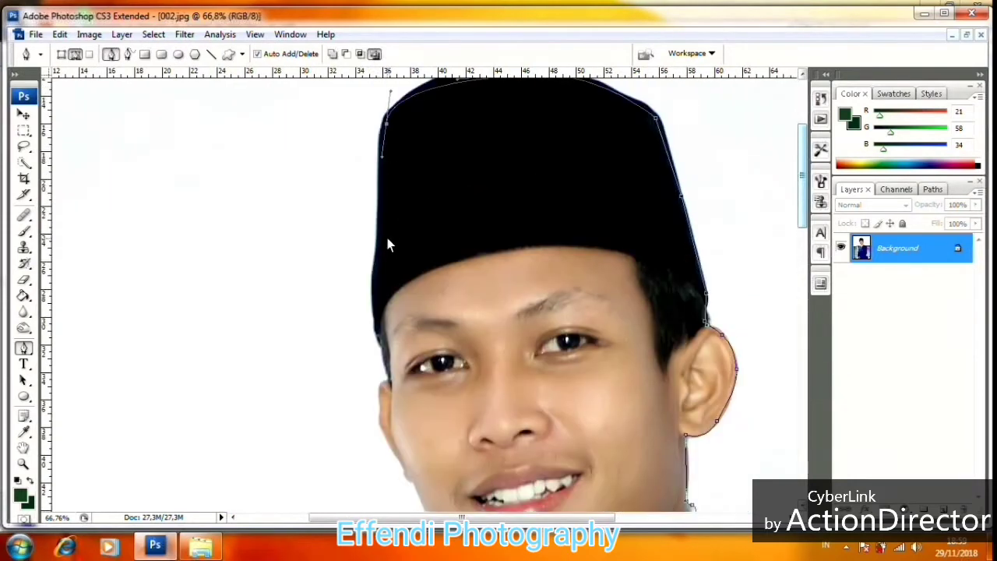
{"action": "left_click", "coordinate": [374, 277]}
{"action": "left_click", "coordinate": [375, 334]}
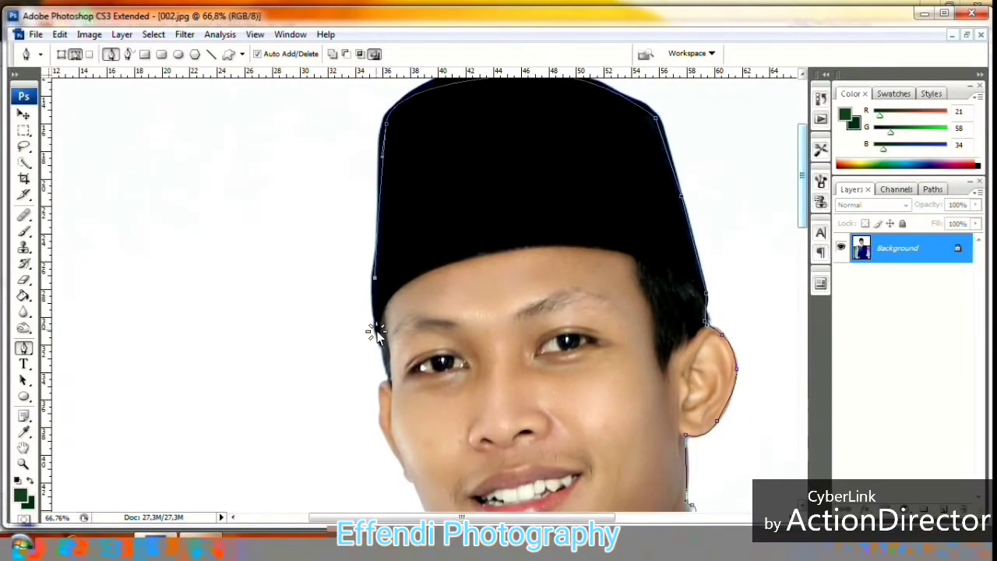
{"action": "left_click", "coordinate": [388, 373]}
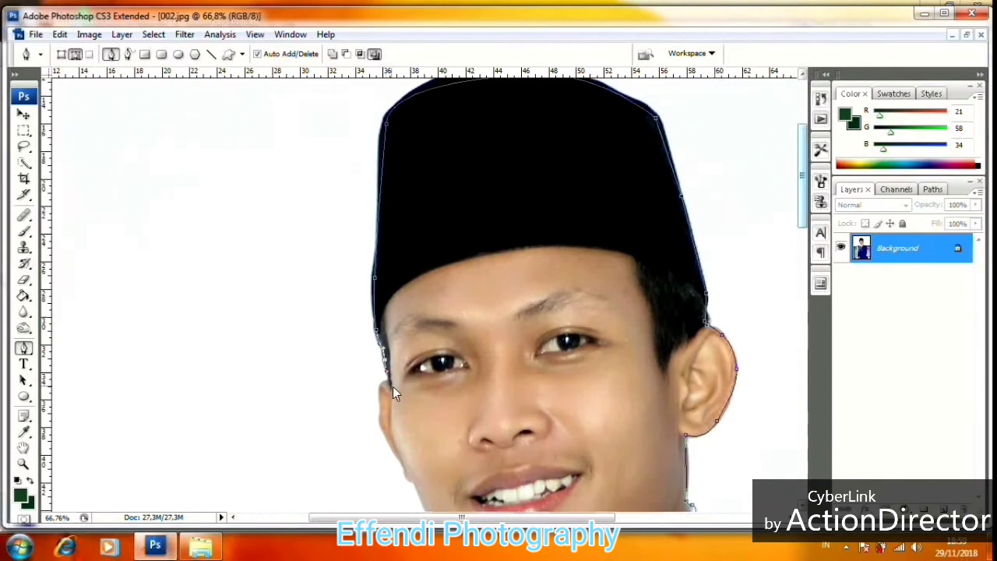
{"action": "left_click_drag", "start_coordinate": [385, 395], "coordinate": [404, 285]}
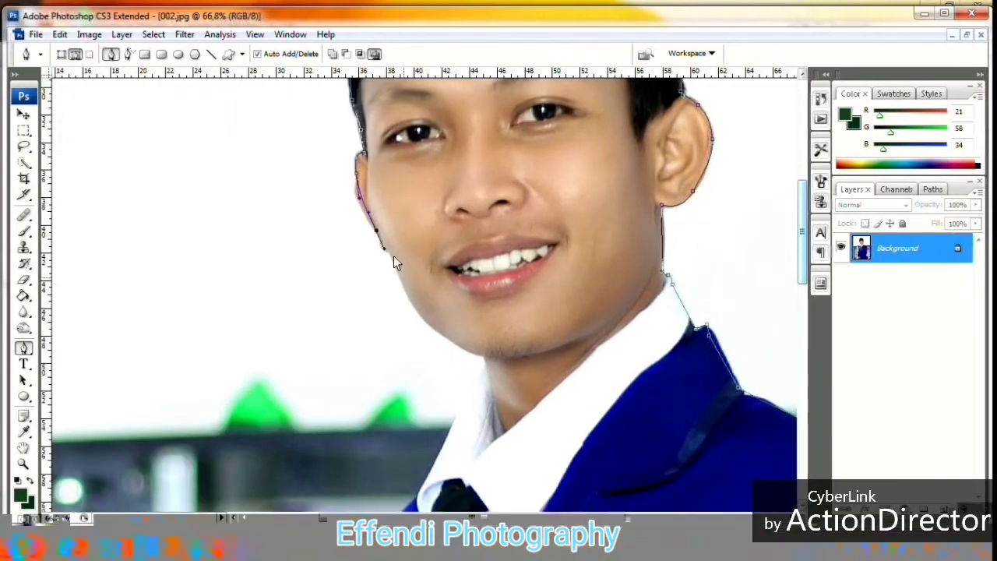
Trace curved path segments along the cheek and jawline to the point where the chin meets the neck.
{"action": "scroll", "coordinate": [393, 255], "scroll_direction": "up", "scroll_amount": 3}
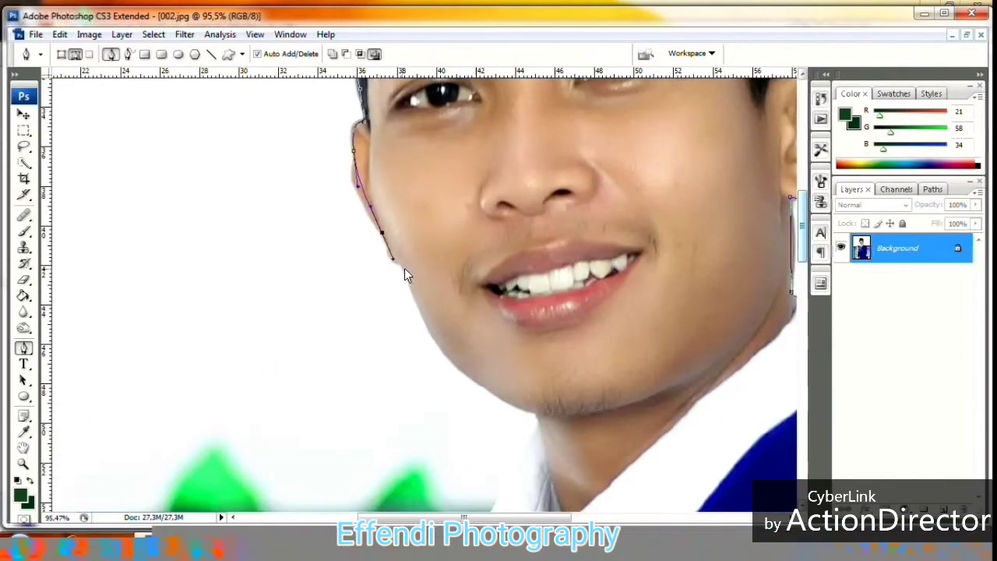
{"action": "left_click_drag", "start_coordinate": [404, 270], "coordinate": [427, 307]}
{"action": "left_click_drag", "start_coordinate": [492, 338], "coordinate": [438, 205]}
{"action": "left_click_drag", "start_coordinate": [441, 250], "coordinate": [461, 193]}
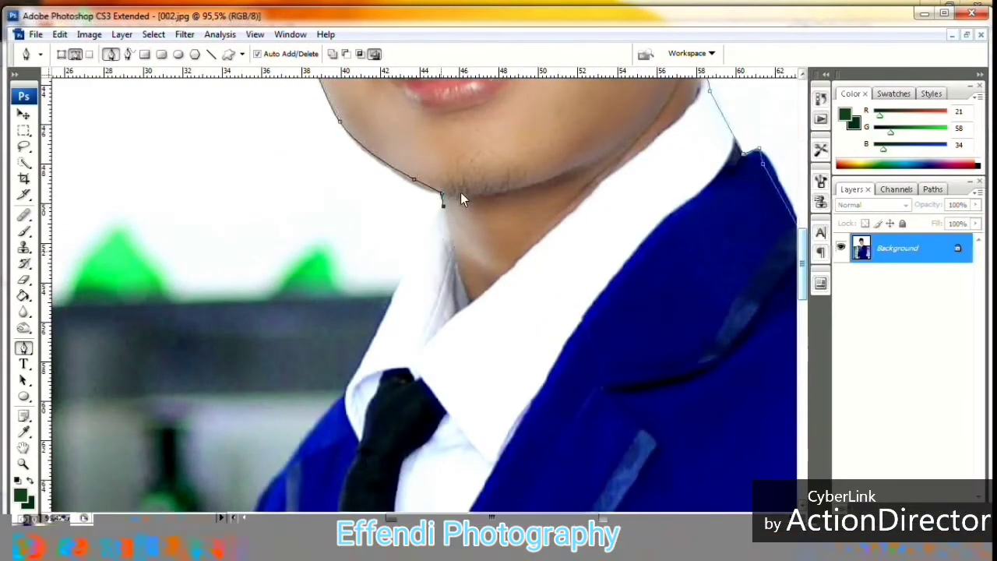
Continue the path down the shirt collar's outer edge and curve it over the jacket's shoulder beside the tie.
{"action": "left_click_drag", "start_coordinate": [411, 245], "coordinate": [397, 280]}
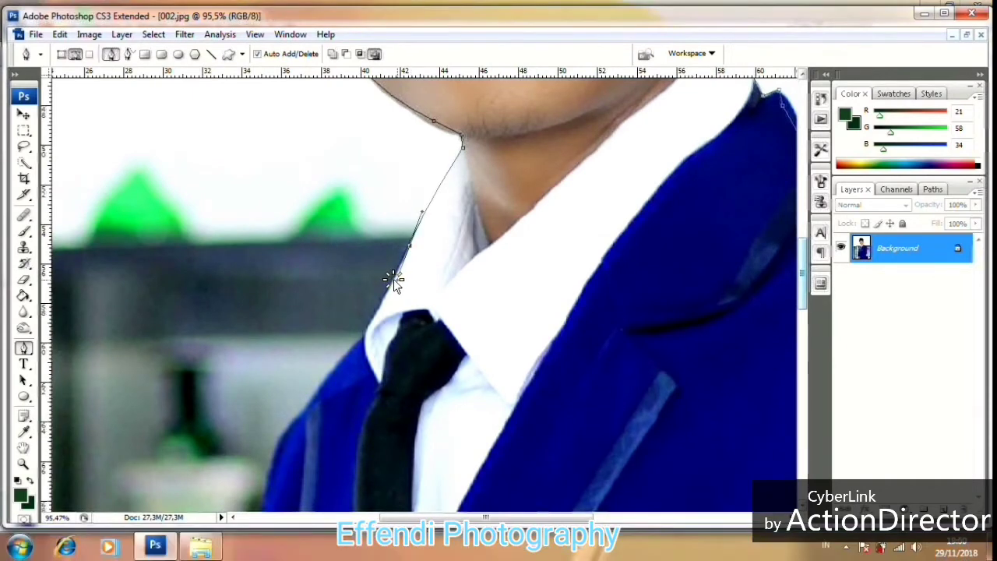
{"action": "left_click_drag", "start_coordinate": [383, 317], "coordinate": [509, 171]}
{"action": "left_click", "coordinate": [432, 247]}
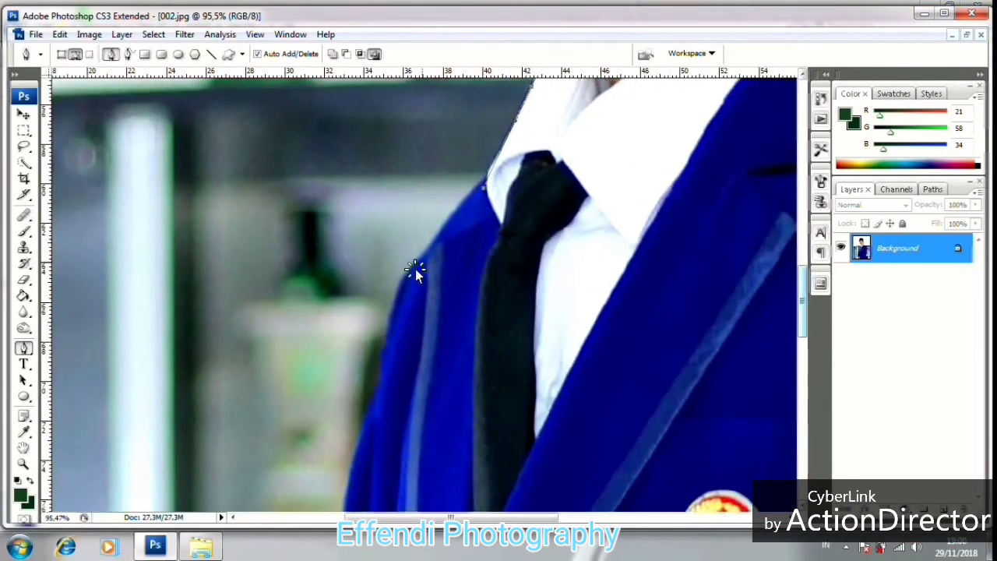
{"action": "left_click_drag", "start_coordinate": [419, 266], "coordinate": [402, 304]}
{"action": "left_click_drag", "start_coordinate": [402, 267], "coordinate": [412, 185]}
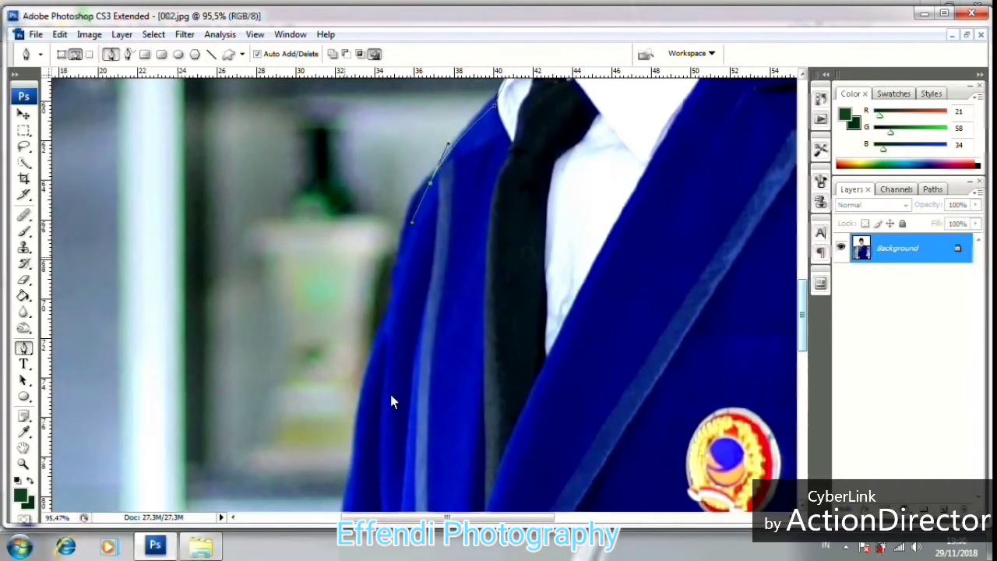
Continue the path from the shoulder down the jacket's outer edge beside the tie with curved segments.
{"action": "left_click_drag", "start_coordinate": [414, 377], "coordinate": [433, 270]}
{"action": "scroll", "coordinate": [400, 314], "scroll_direction": "down", "scroll_amount": 8}
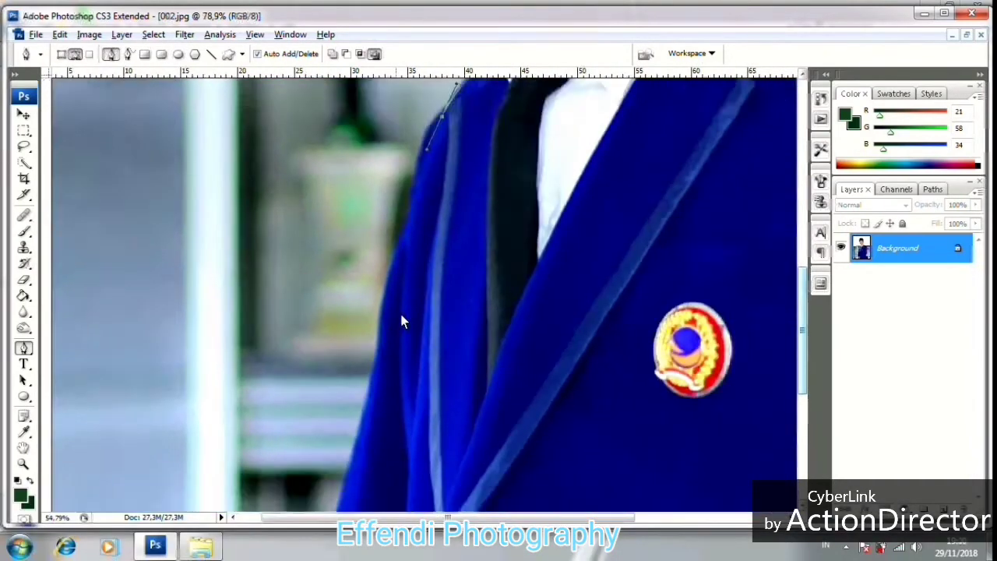
{"action": "left_click", "coordinate": [296, 415]}
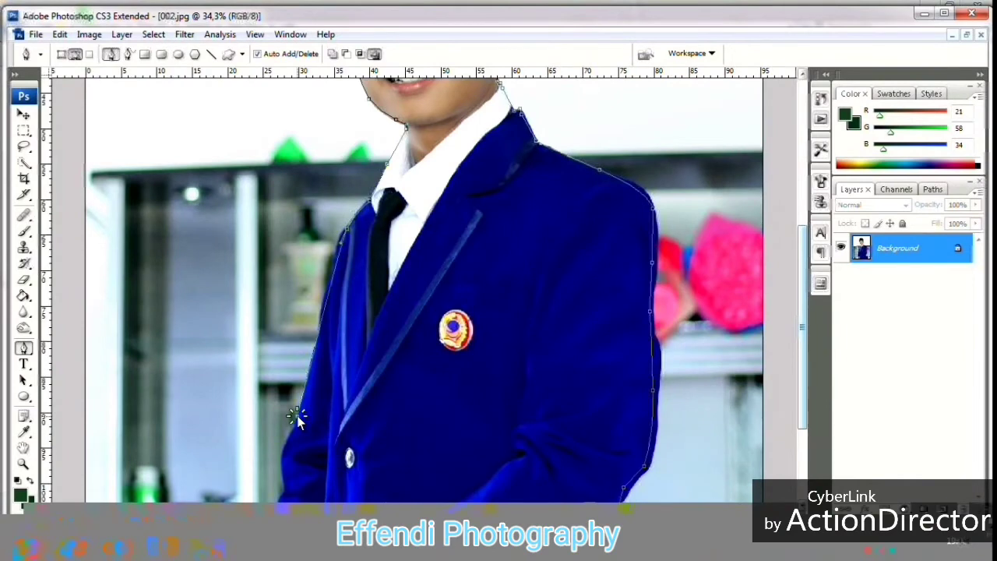
{"action": "scroll", "coordinate": [312, 363], "scroll_direction": "up", "scroll_amount": 3}
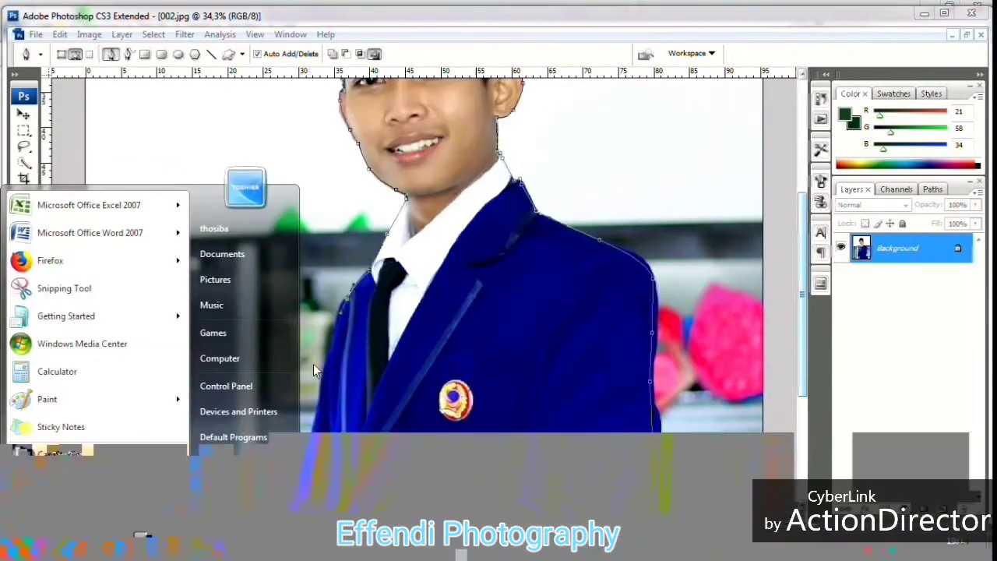
{"action": "scroll", "coordinate": [314, 386], "scroll_direction": "up", "scroll_amount": 4}
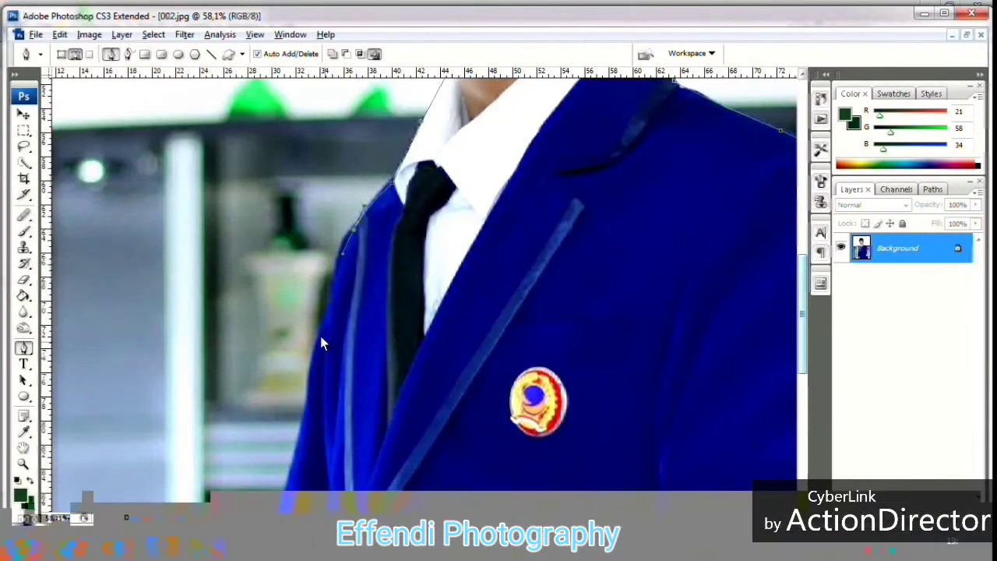
{"action": "left_click", "coordinate": [309, 371]}
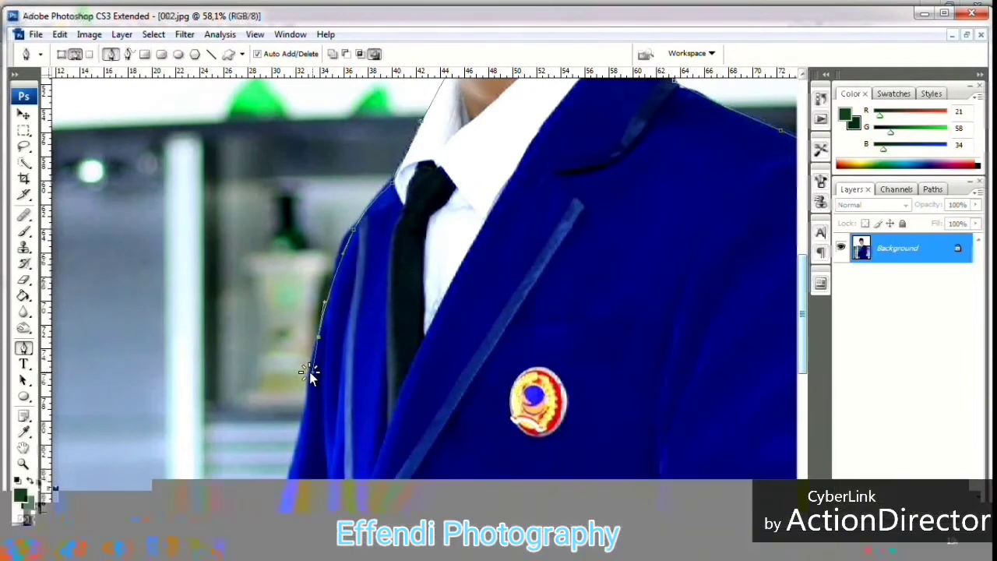
{"action": "left_click_drag", "start_coordinate": [309, 388], "coordinate": [356, 222]}
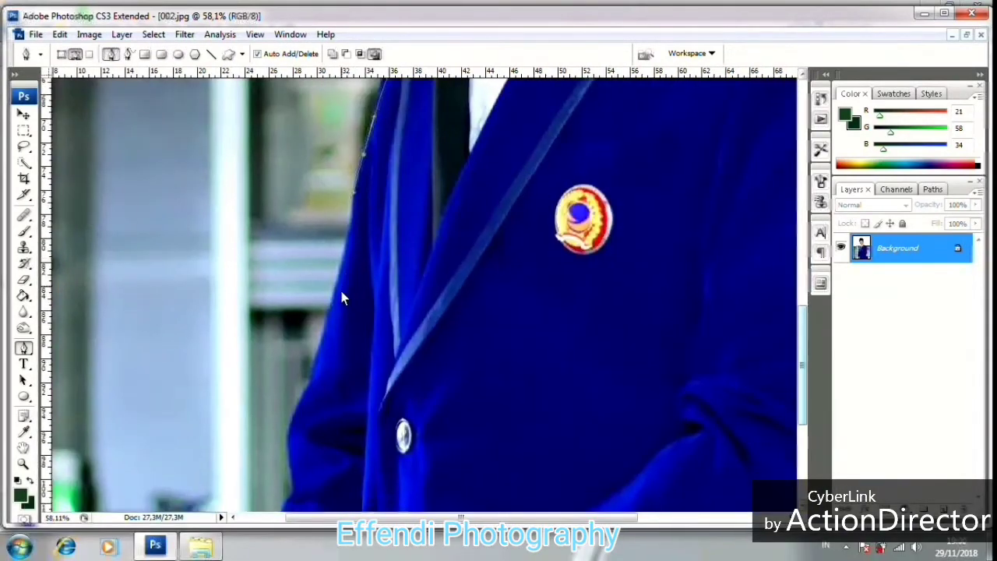
Trace the path around the lower sleeve's folds and down the cuff's outer edge to the hands.
{"action": "left_click_drag", "start_coordinate": [307, 380], "coordinate": [336, 307]}
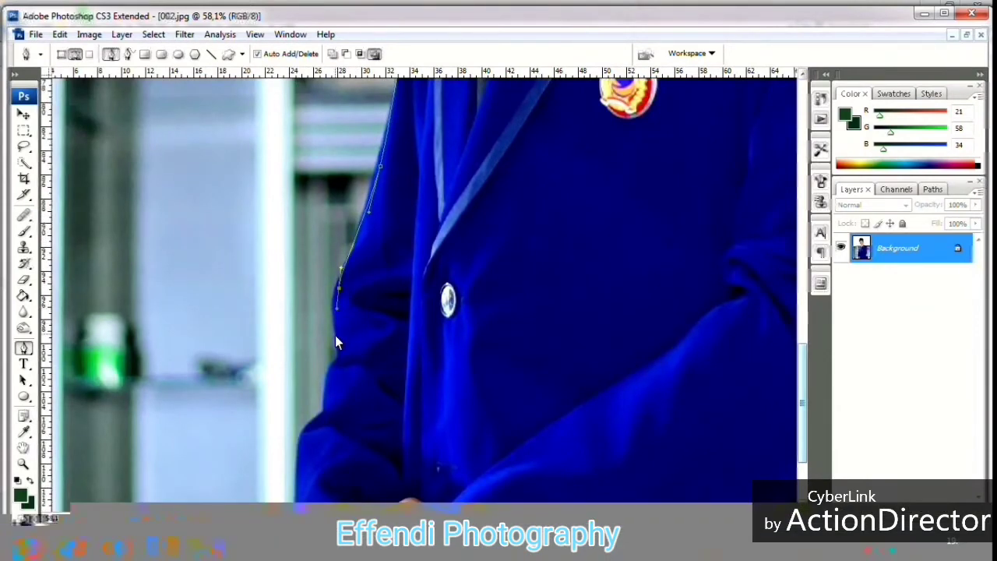
{"action": "left_click", "coordinate": [340, 355]}
{"action": "left_click_drag", "start_coordinate": [340, 366], "coordinate": [361, 285]}
{"action": "left_click_drag", "start_coordinate": [391, 234], "coordinate": [408, 233]}
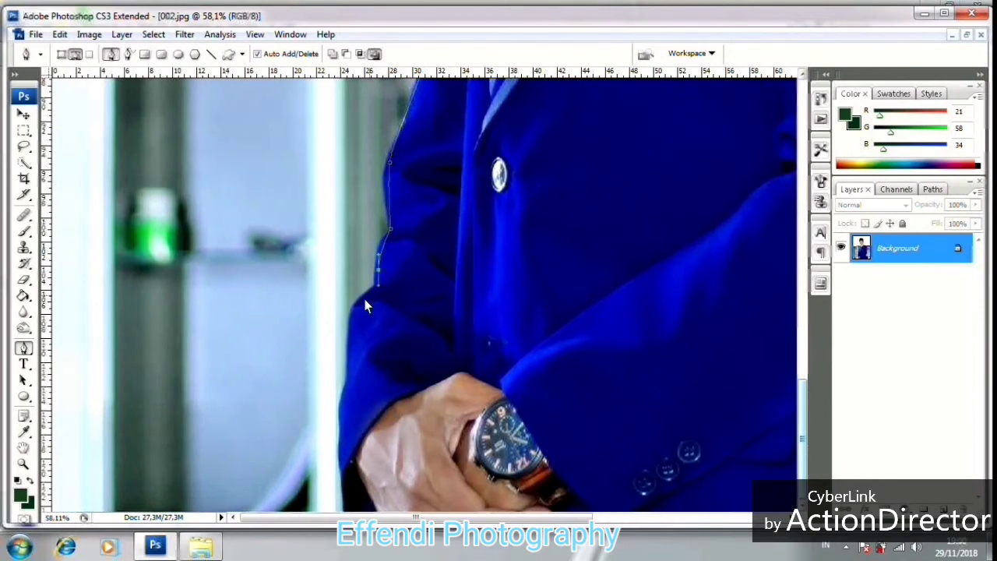
{"action": "left_click_drag", "start_coordinate": [353, 312], "coordinate": [348, 331]}
{"action": "left_click_drag", "start_coordinate": [347, 492], "coordinate": [368, 488]}
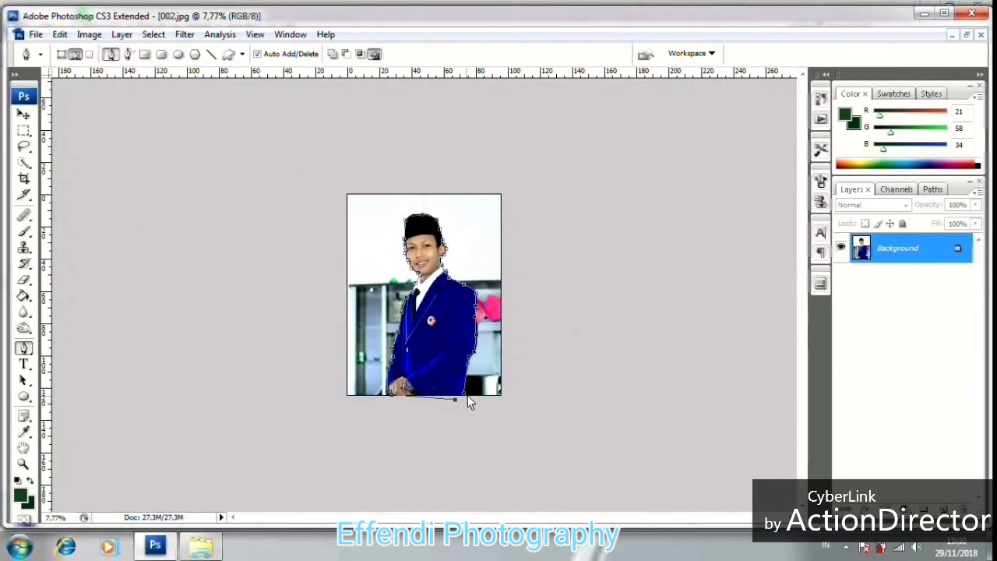
Close the path along the photo's lower edge, convert it into a selection and feather it.
{"action": "left_click", "coordinate": [461, 397]}
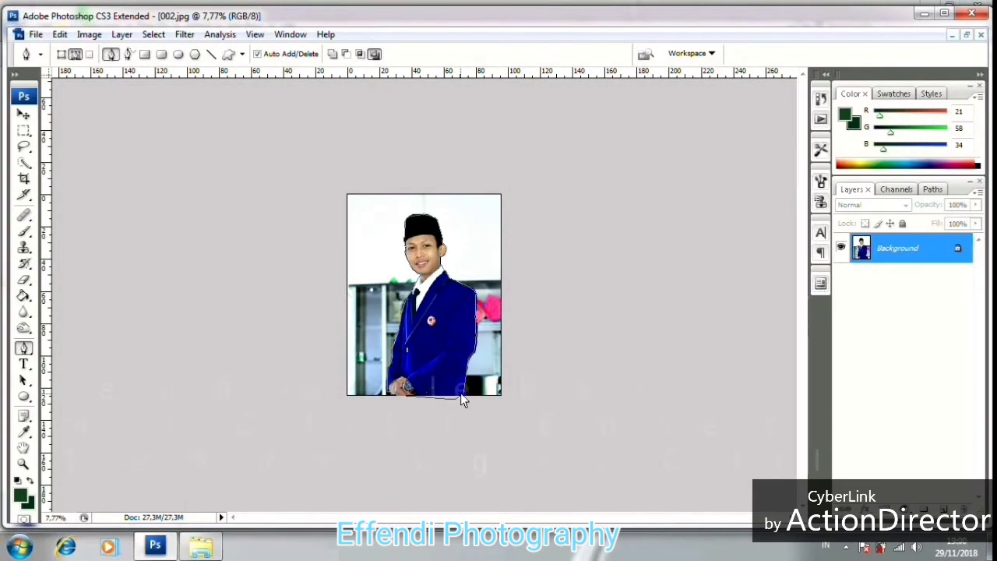
{"action": "key", "text": "ctrl+Return"}
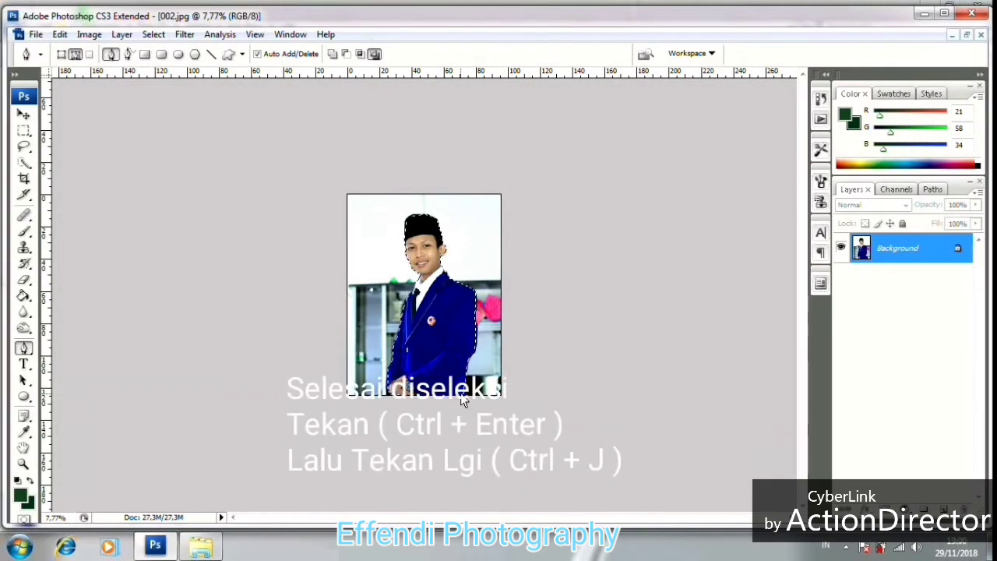
{"action": "key", "text": "ctrl+alt+d"}
{"action": "key", "text": "Return"}
Convert the locked Background into Layer 0 and isolate the selected man on a new layer with Layer 0 hidden.
{"action": "double_click", "coordinate": [914, 251]}
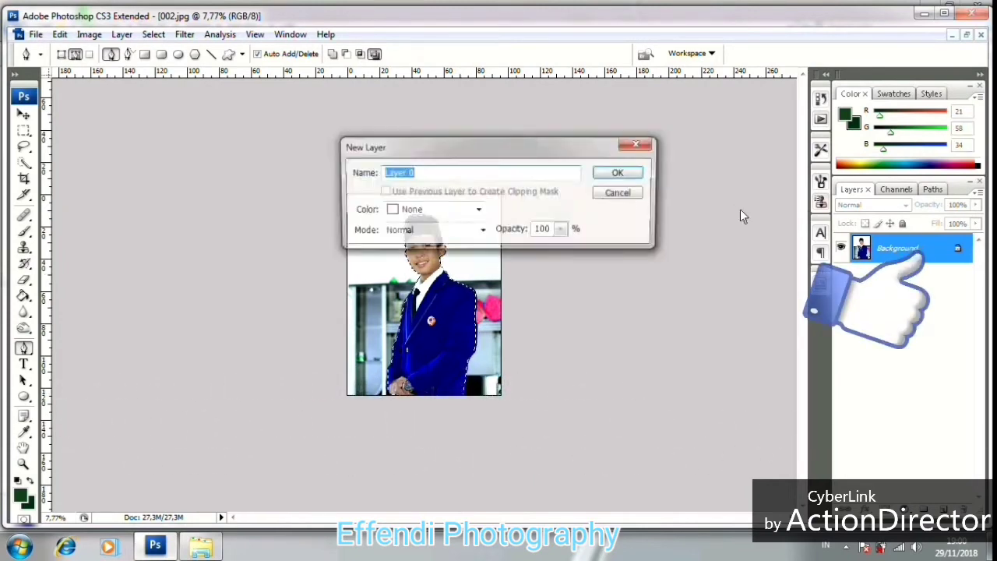
{"action": "left_click", "coordinate": [629, 173]}
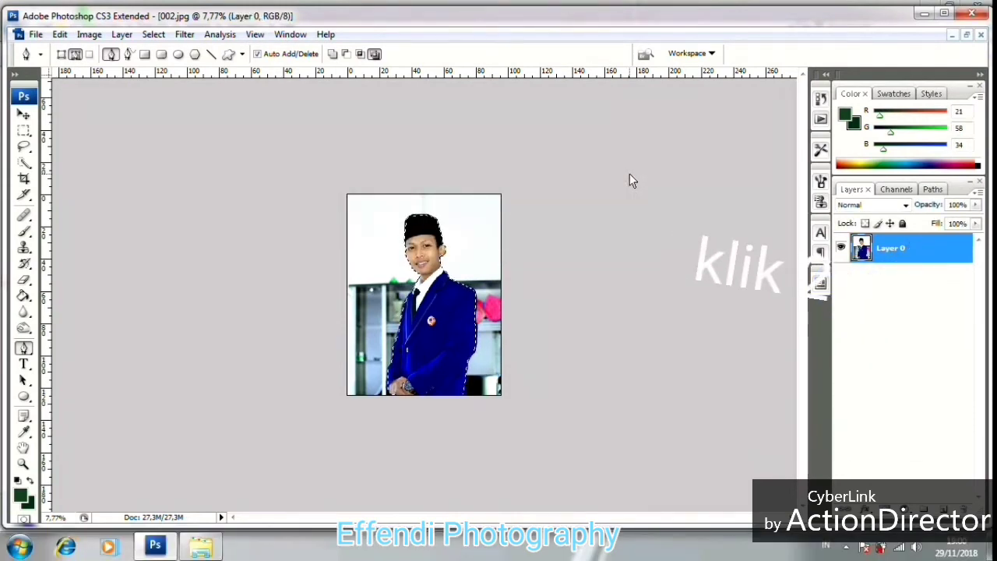
{"action": "key", "text": "ctrl+shift+i"}
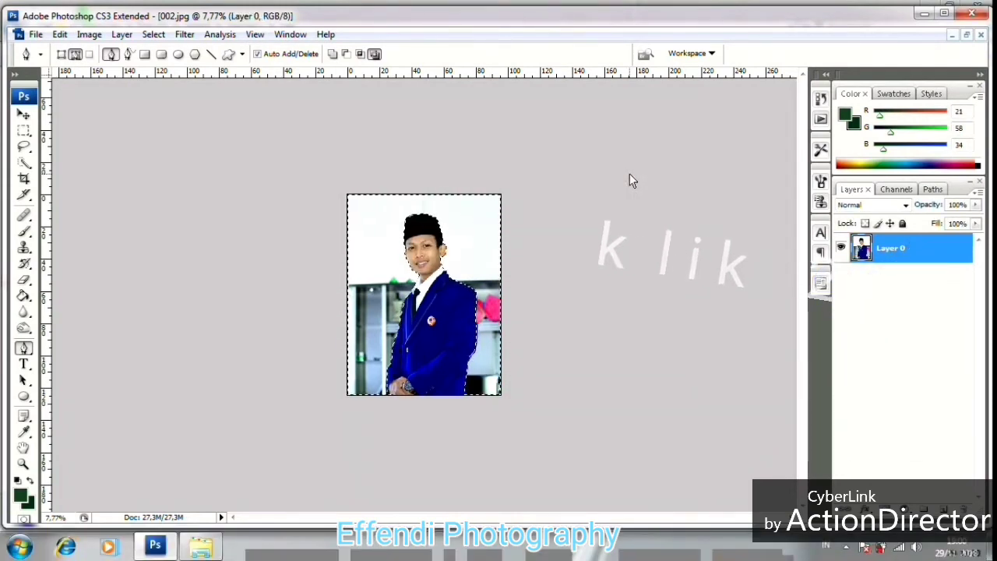
{"action": "key", "text": "ctrl+shift+i"}
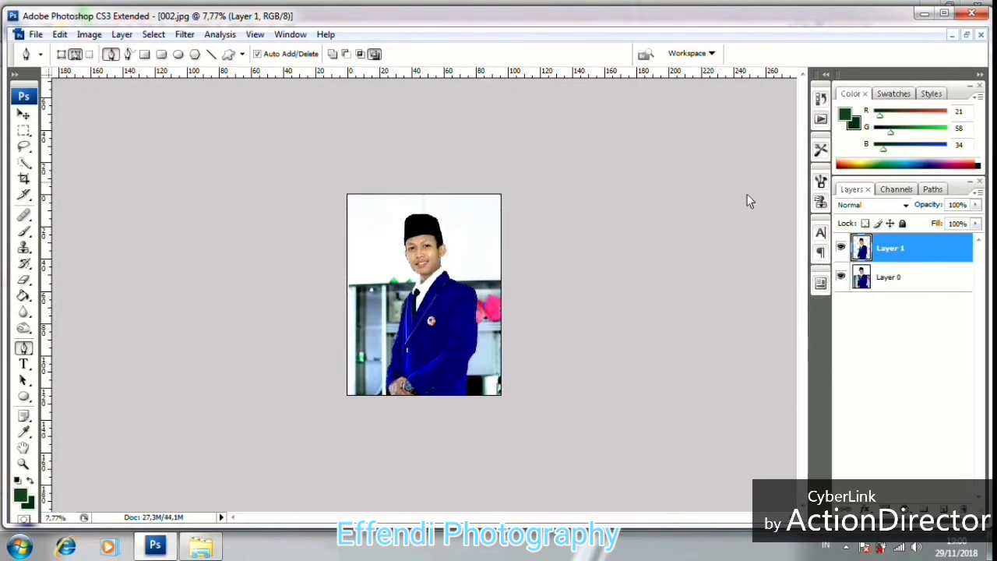
{"action": "left_click", "coordinate": [843, 281]}
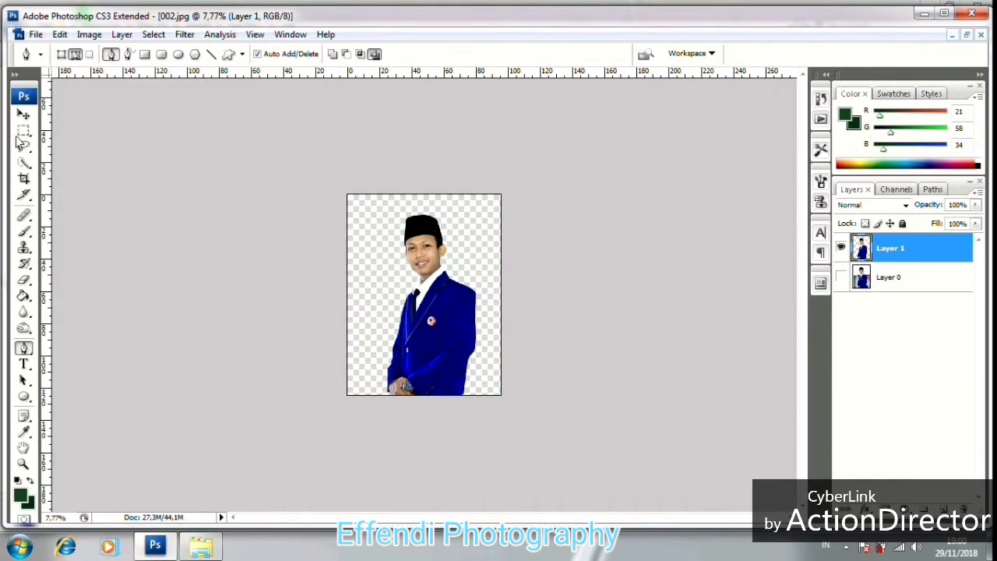
Float the 002.jpg document with the Move tool active and open 009.jpg from the edit folder beside it.
{"action": "left_click", "coordinate": [23, 113]}
{"action": "left_click", "coordinate": [966, 34]}
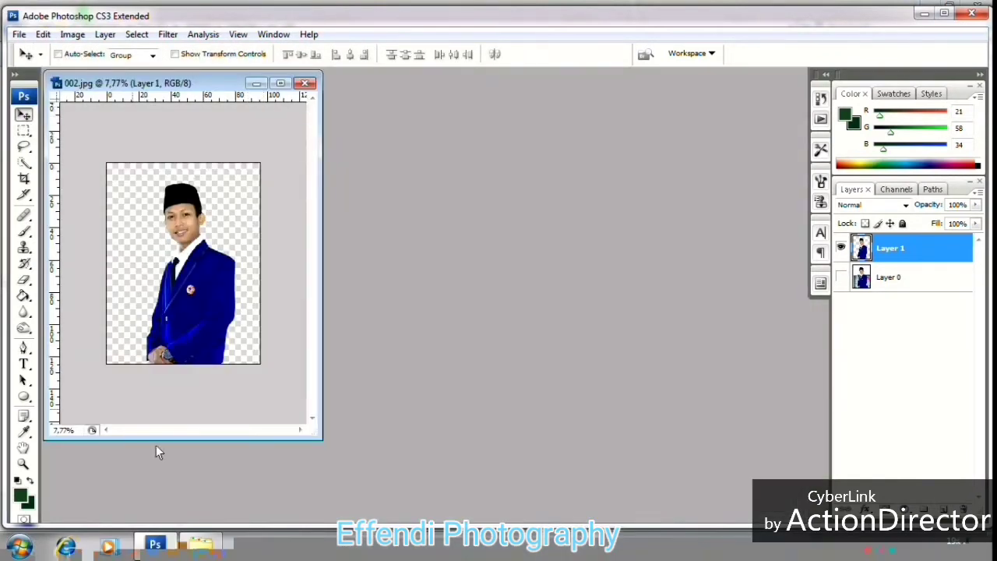
{"action": "left_click", "coordinate": [199, 548]}
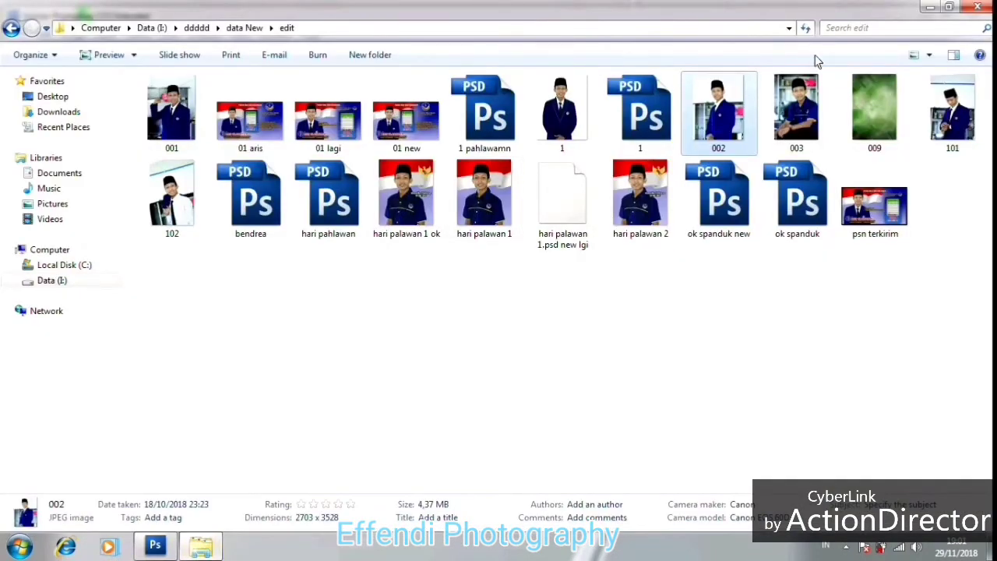
{"action": "left_click_drag", "start_coordinate": [874, 109], "coordinate": [242, 359]}
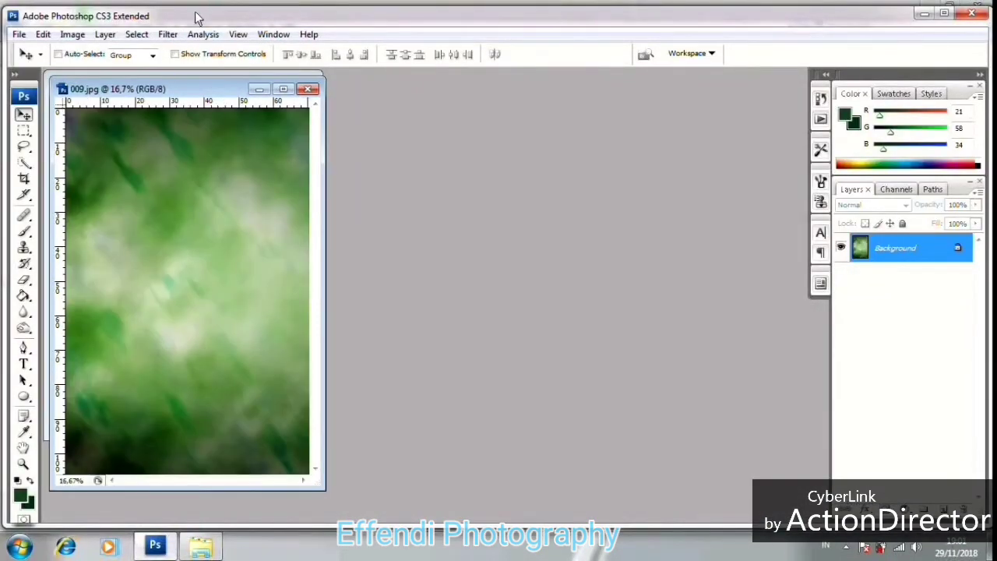
{"action": "left_click_drag", "start_coordinate": [164, 88], "coordinate": [586, 101]}
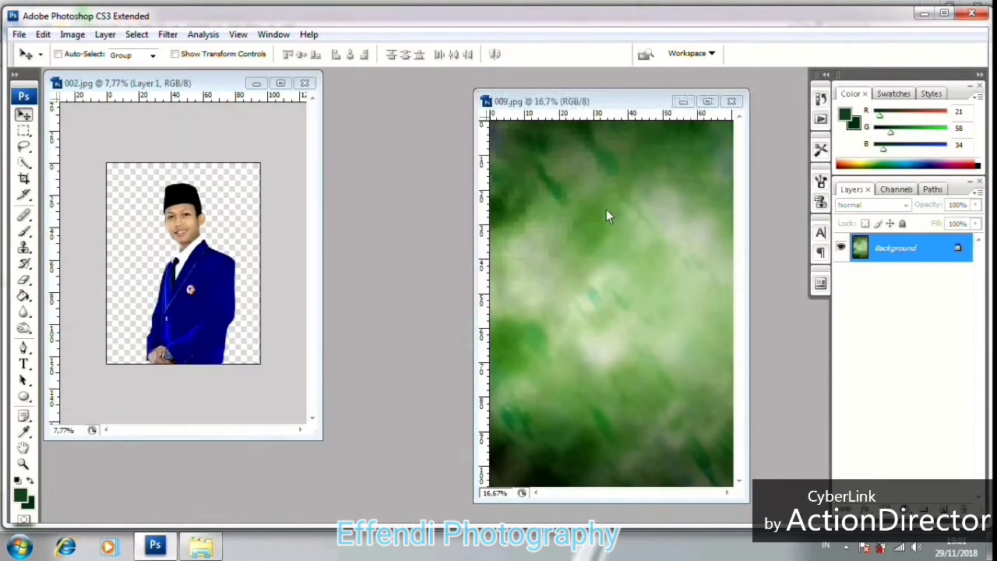
Copy the green 009.jpg image into 002.jpg as a new layer and align it with the canvas's upper-left corner.
{"action": "left_click_drag", "start_coordinate": [262, 250], "coordinate": [257, 248]}
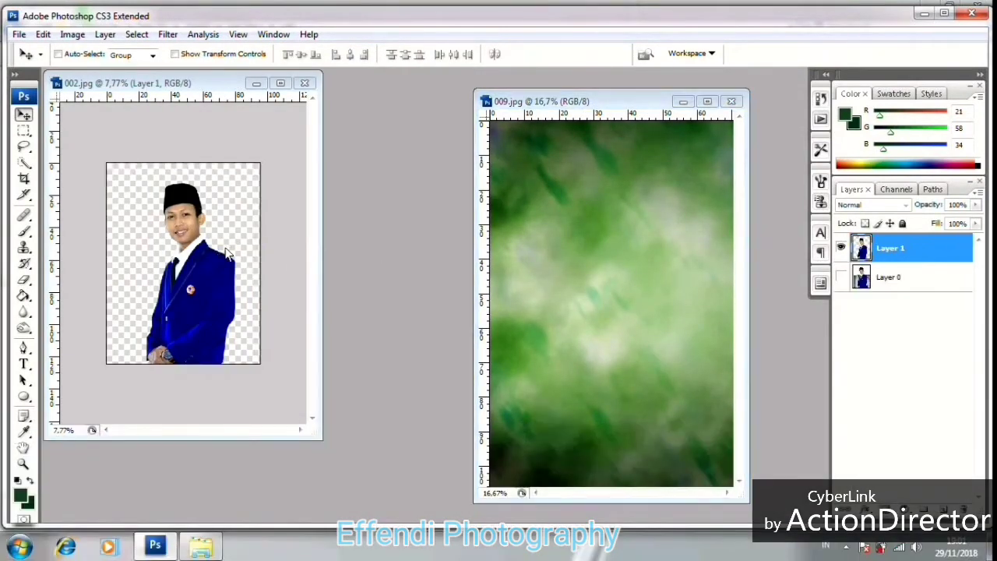
{"action": "left_click", "coordinate": [281, 82]}
{"action": "scroll", "coordinate": [524, 379], "scroll_direction": "up", "scroll_amount": 8}
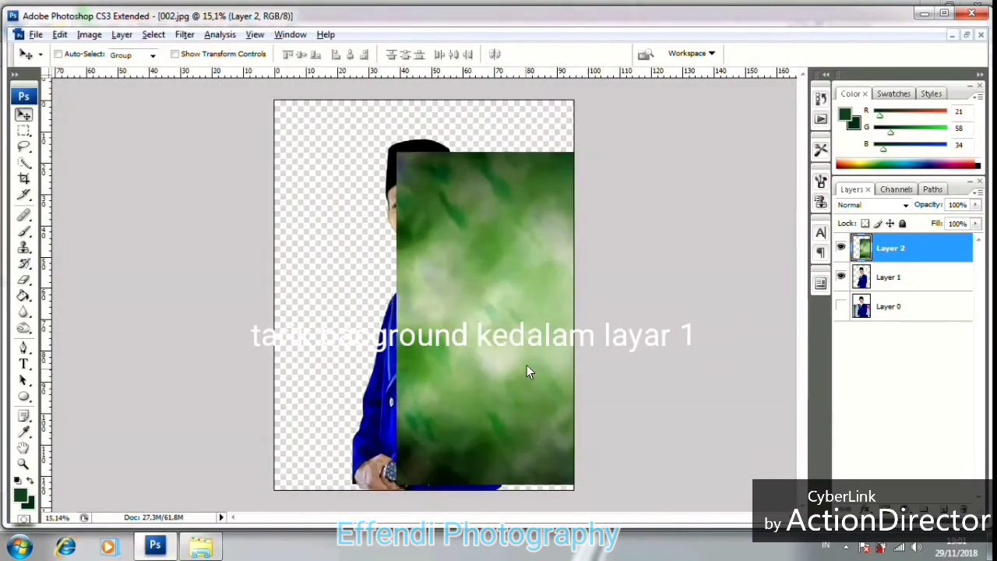
{"action": "left_click_drag", "start_coordinate": [481, 282], "coordinate": [346, 203]}
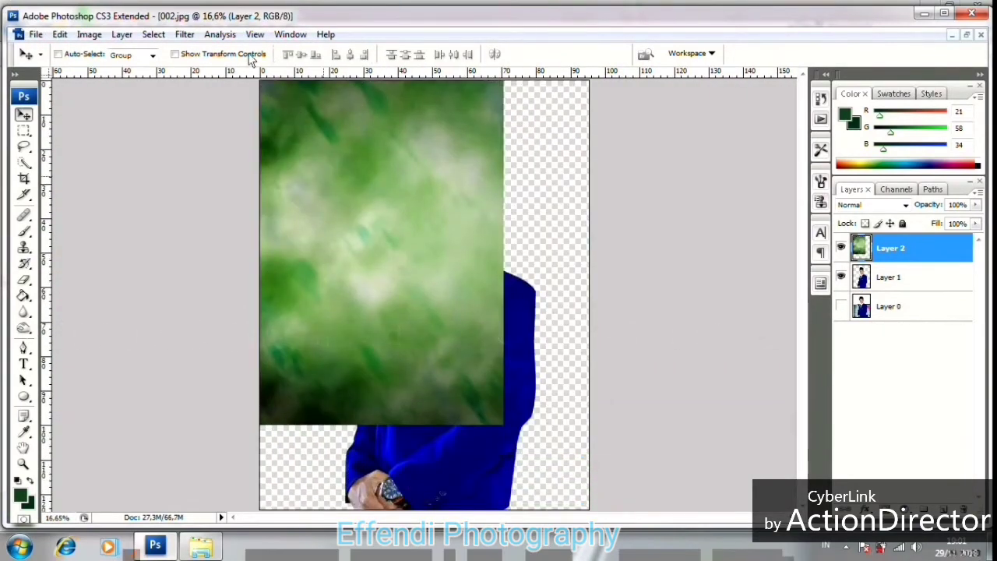
Scale the green layer to about 138.7% with transform controls and nudge it left so it covers the whole canvas.
{"action": "left_click", "coordinate": [175, 54]}
{"action": "left_click_drag", "start_coordinate": [501, 425], "coordinate": [641, 538]}
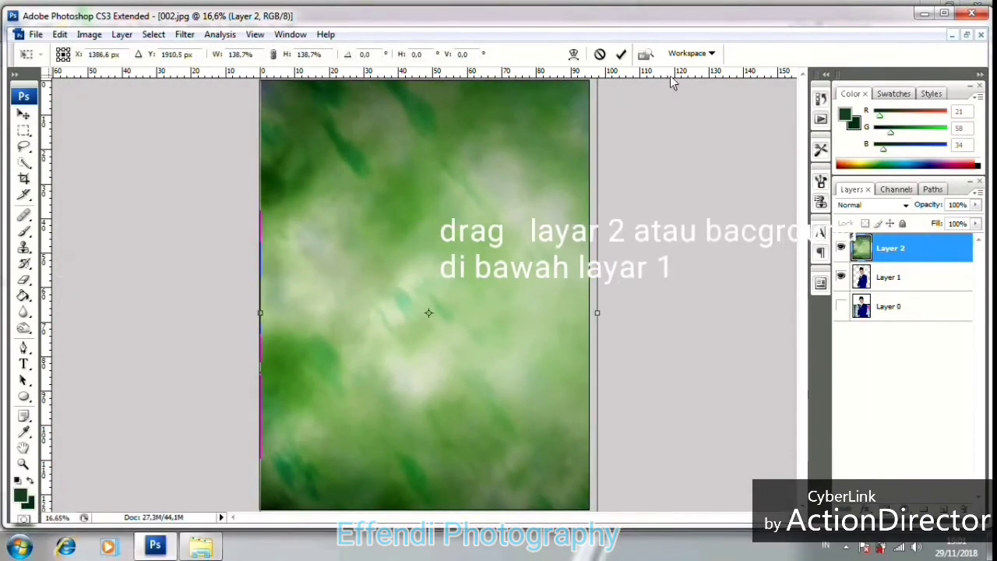
{"action": "key", "text": "Left"}
{"action": "key", "text": "Left"}
{"action": "key", "text": "Left"}
{"action": "key", "text": "Left"}
{"action": "key", "text": "Return"}
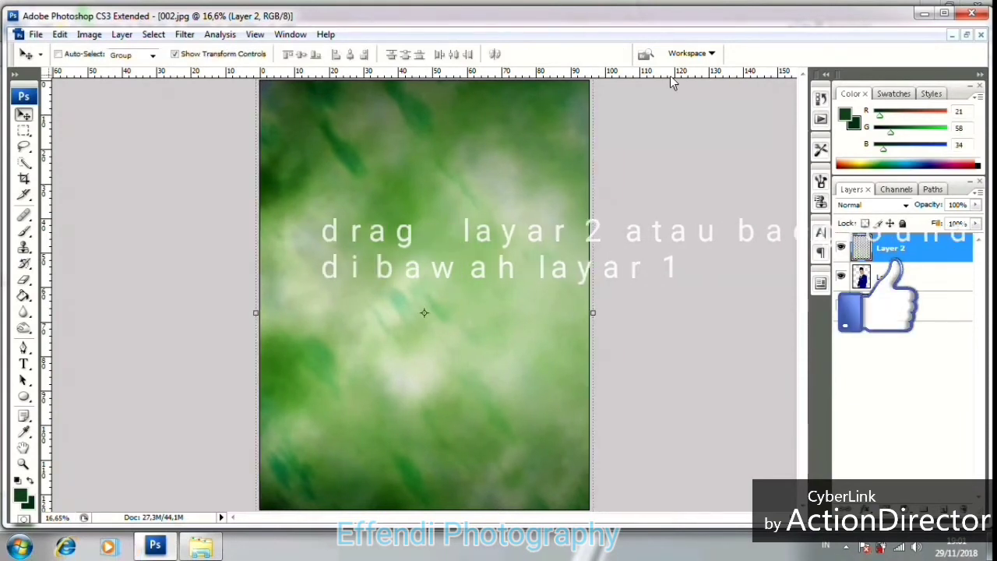
Move the green Layer 2 beneath Layer 1 so it sits behind the man.
{"action": "left_click_drag", "start_coordinate": [932, 249], "coordinate": [917, 290]}
{"action": "scroll", "coordinate": [415, 102], "scroll_direction": "down", "scroll_amount": 4}
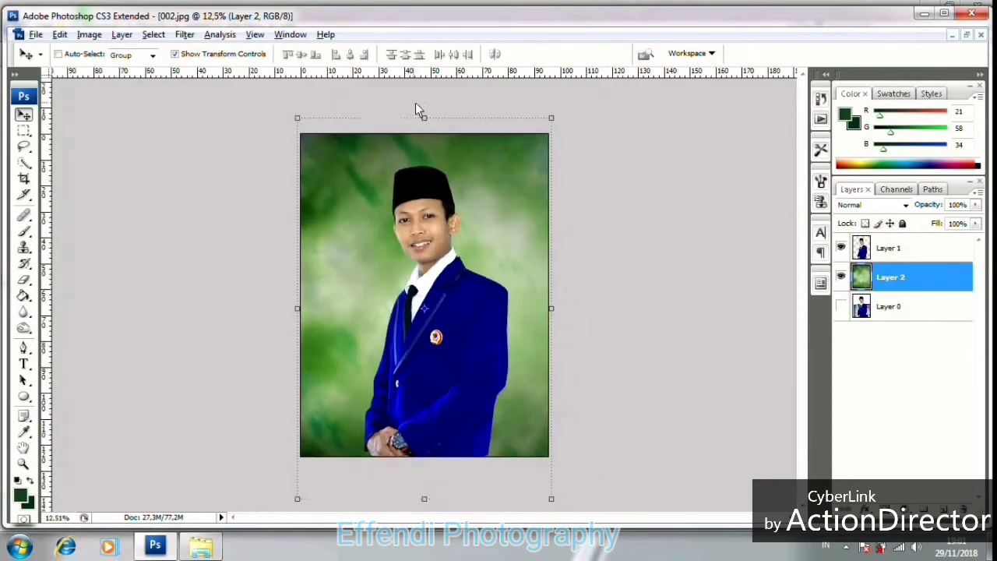
{"action": "scroll", "coordinate": [424, 111], "scroll_direction": "up", "scroll_amount": 2}
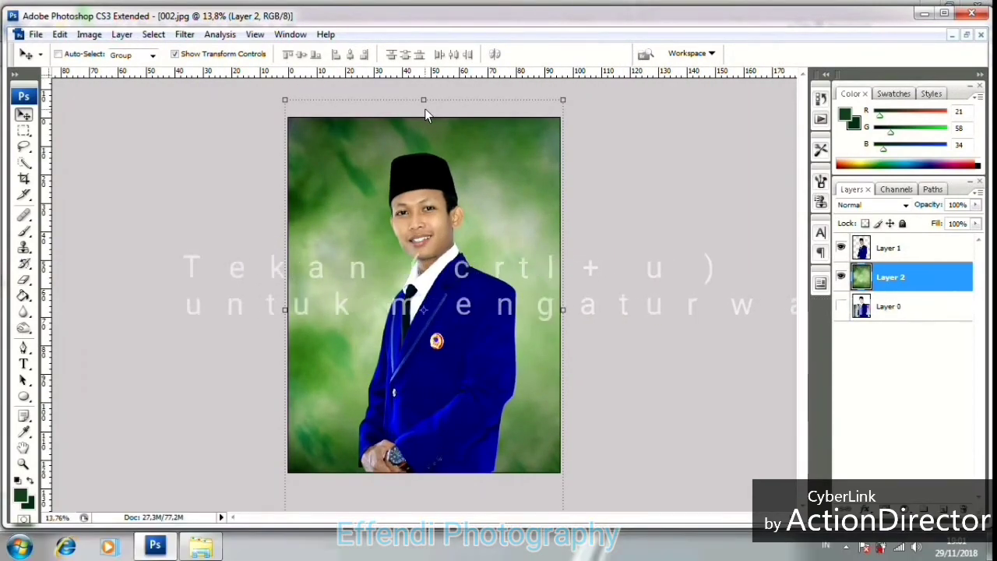
Adjust the green background's Hue/Saturation with a saturation of +34 and a hue of -5.
{"action": "key", "text": "ctrl+u"}
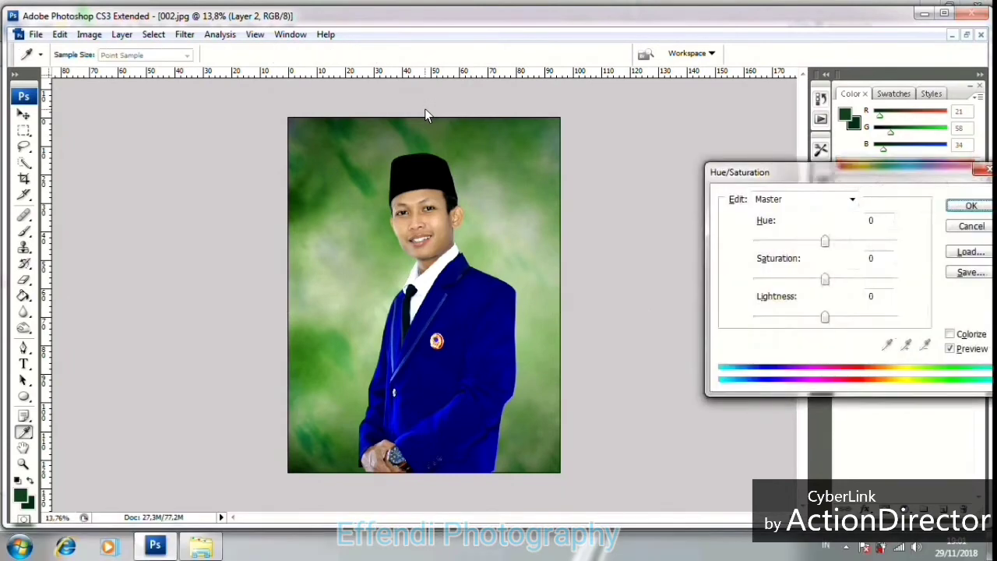
{"action": "left_click", "coordinate": [849, 280]}
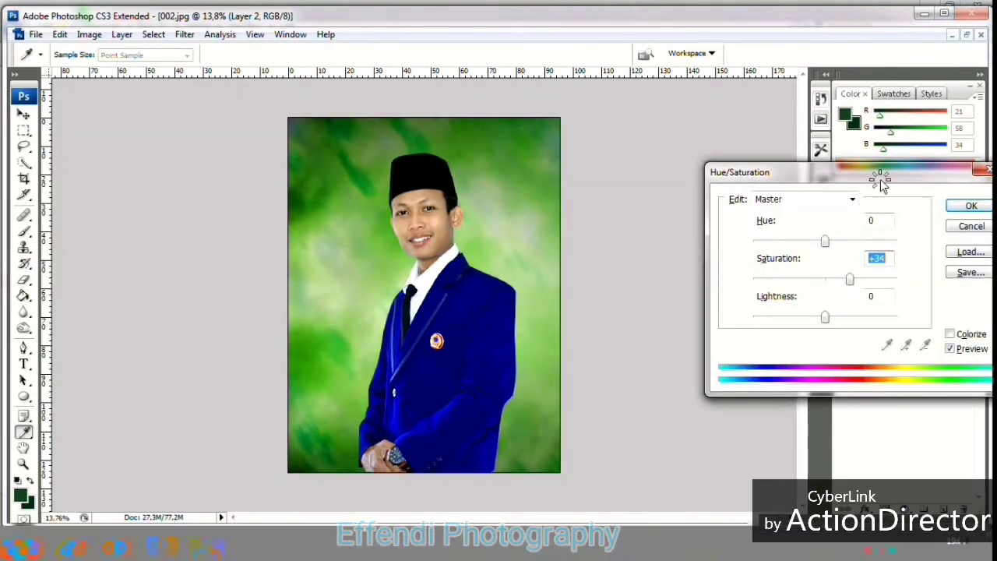
{"action": "left_click_drag", "start_coordinate": [879, 172], "coordinate": [727, 173]}
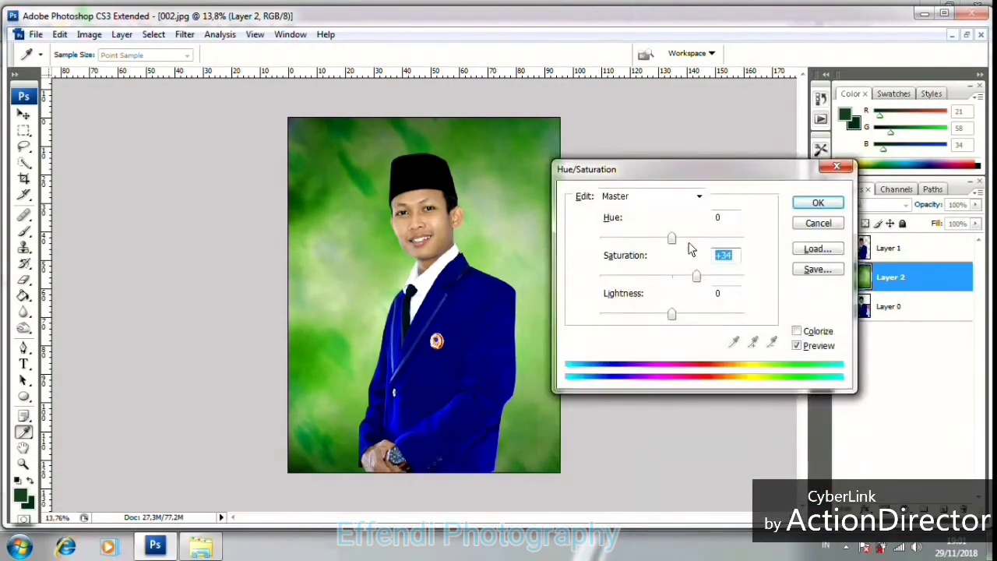
{"action": "left_click_drag", "start_coordinate": [685, 238], "coordinate": [662, 248]}
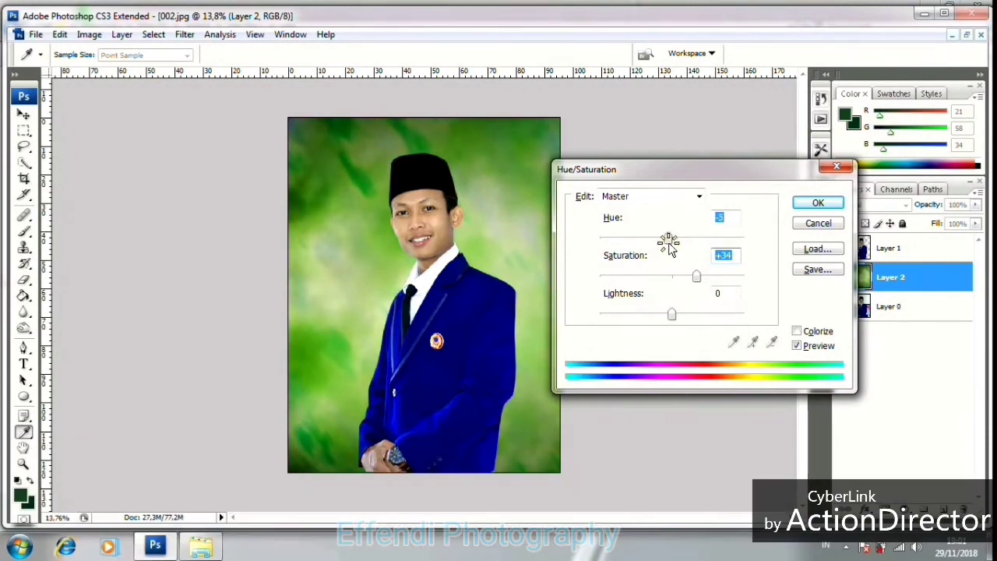
{"action": "left_click", "coordinate": [804, 202]}
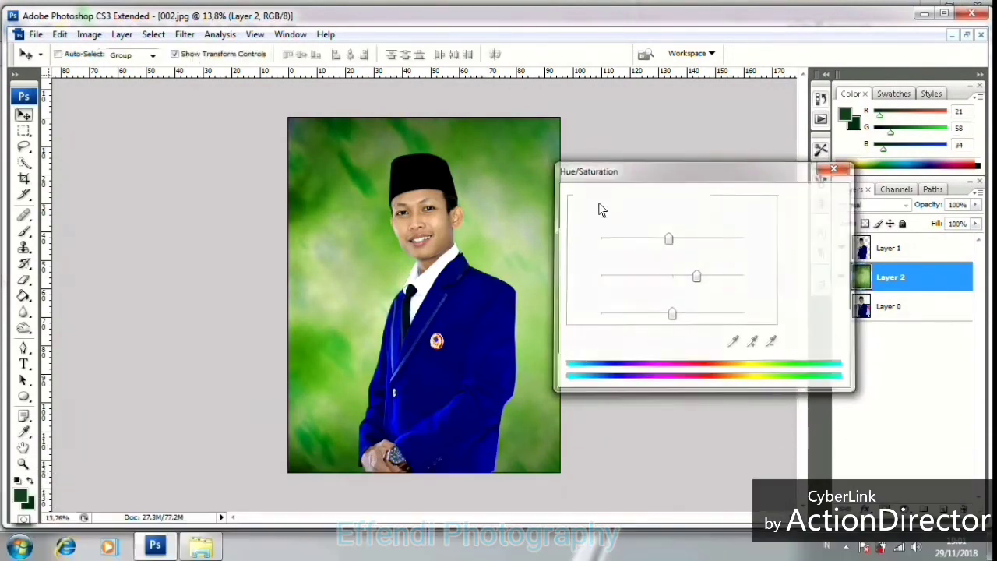
Examine the man's face and cut-out edges against the green background at closer range.
{"action": "scroll", "coordinate": [488, 202], "scroll_direction": "down", "scroll_amount": 3}
{"action": "scroll", "coordinate": [489, 203], "scroll_direction": "up", "scroll_amount": 2}
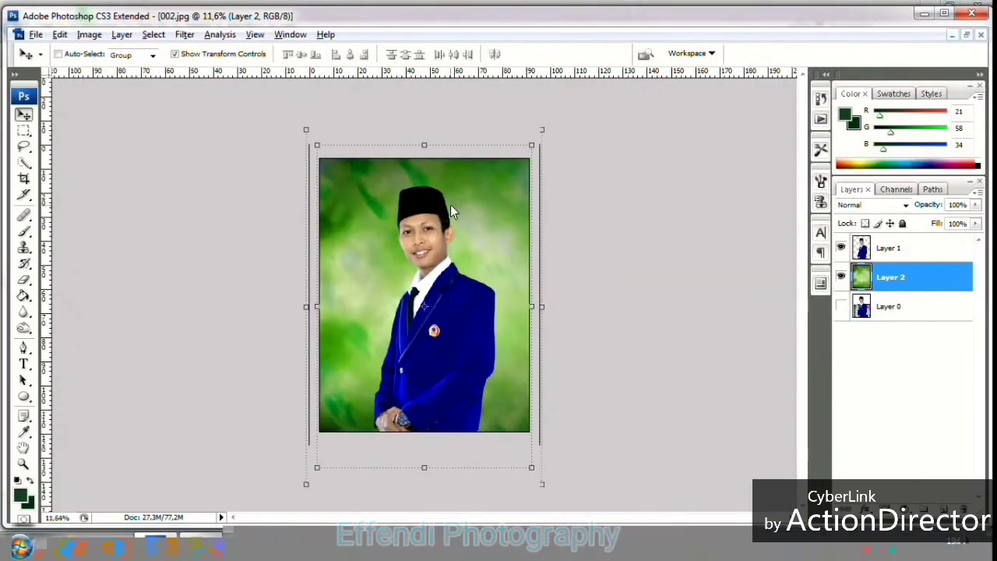
{"action": "scroll", "coordinate": [450, 205], "scroll_direction": "up", "scroll_amount": 4}
{"action": "scroll", "coordinate": [451, 205], "scroll_direction": "up", "scroll_amount": 3}
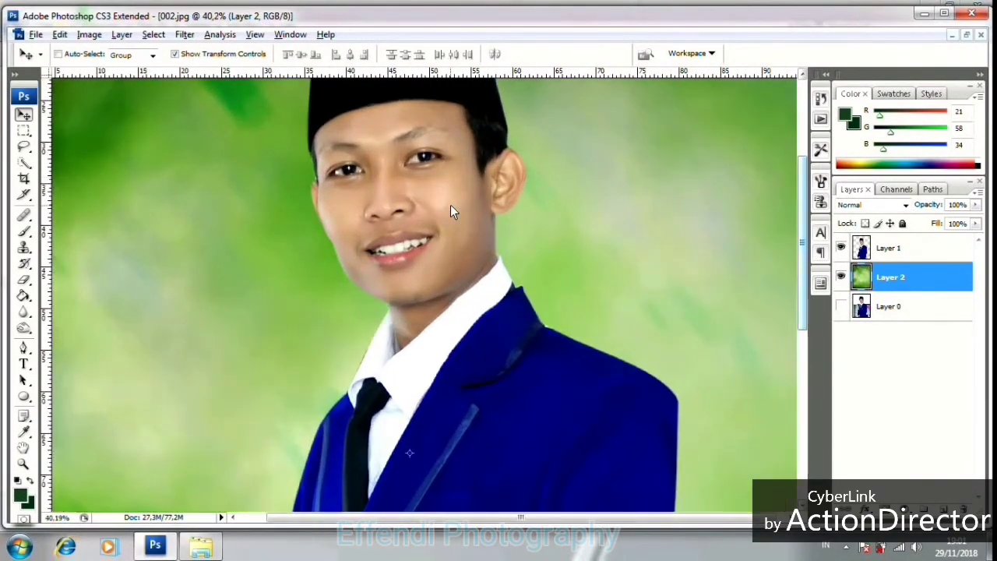
{"action": "scroll", "coordinate": [451, 205], "scroll_direction": "down", "scroll_amount": 1}
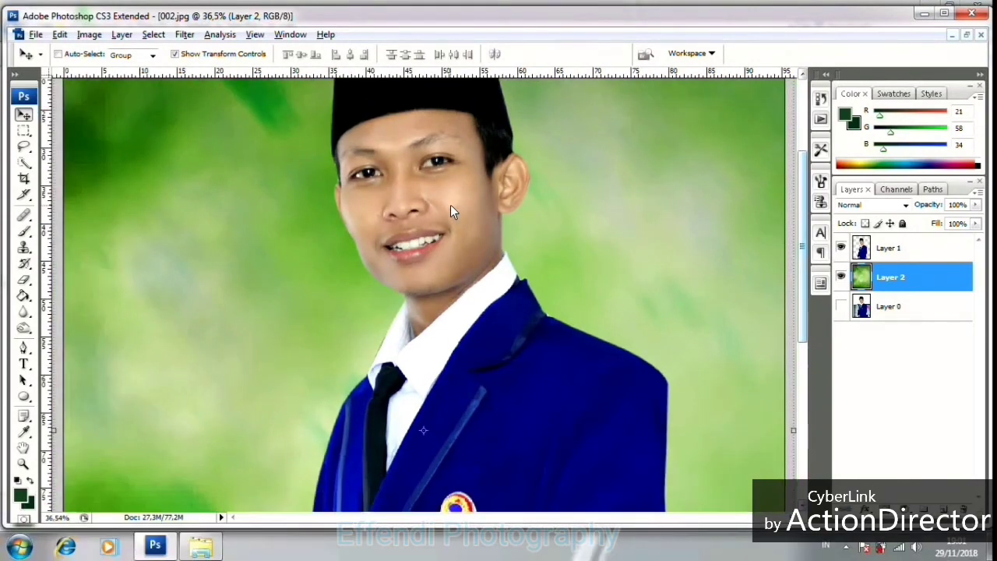
Scale the man on Layer 1 to about 102.6% proportionally, extending him slightly past the canvas's lower edge, and apply the transform.
{"action": "scroll", "coordinate": [451, 204], "scroll_direction": "down", "scroll_amount": 1}
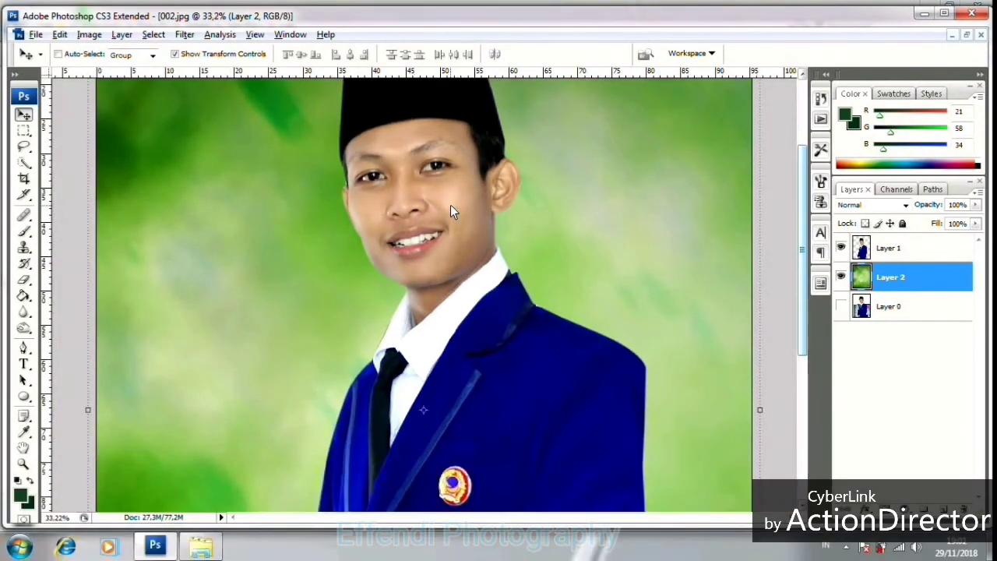
{"action": "scroll", "coordinate": [450, 205], "scroll_direction": "down", "scroll_amount": 2}
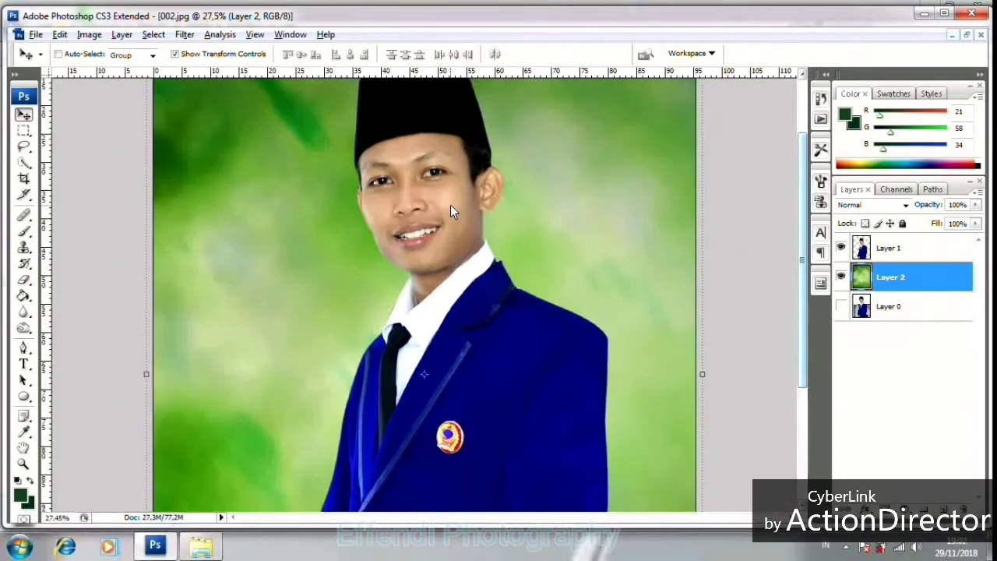
{"action": "scroll", "coordinate": [451, 205], "scroll_direction": "down", "scroll_amount": 4}
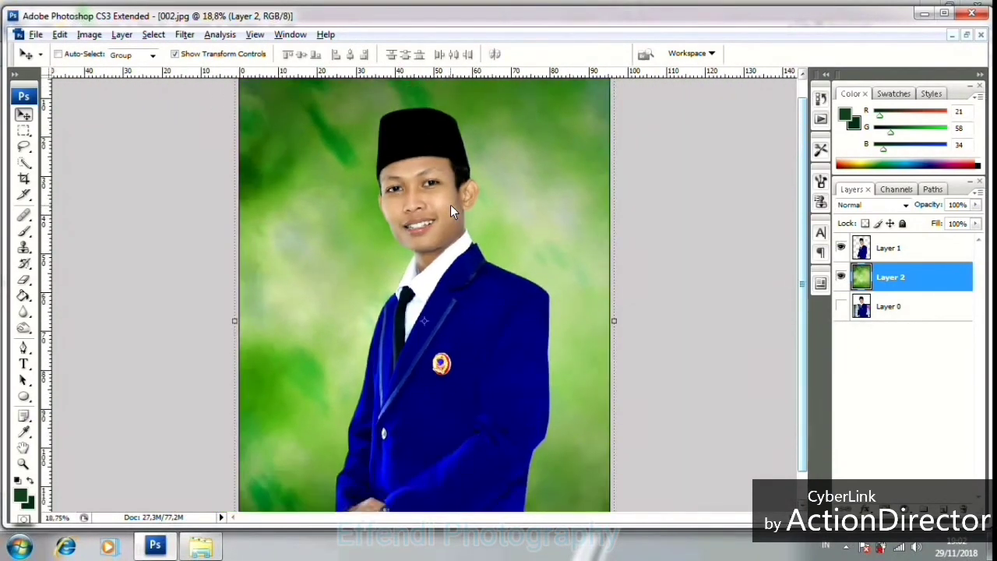
{"action": "scroll", "coordinate": [450, 205], "scroll_direction": "down", "scroll_amount": 3}
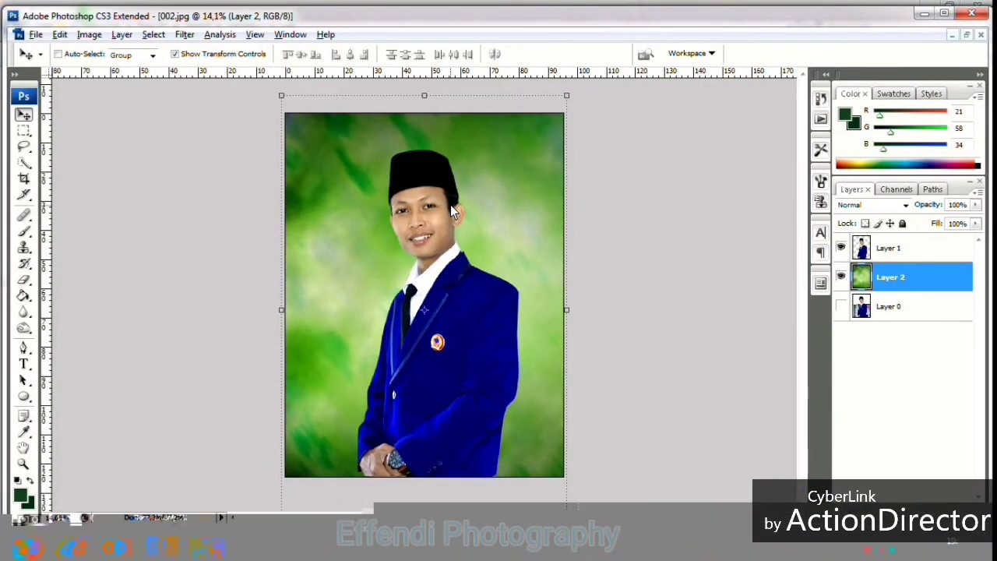
{"action": "scroll", "coordinate": [450, 205], "scroll_direction": "up", "scroll_amount": 1}
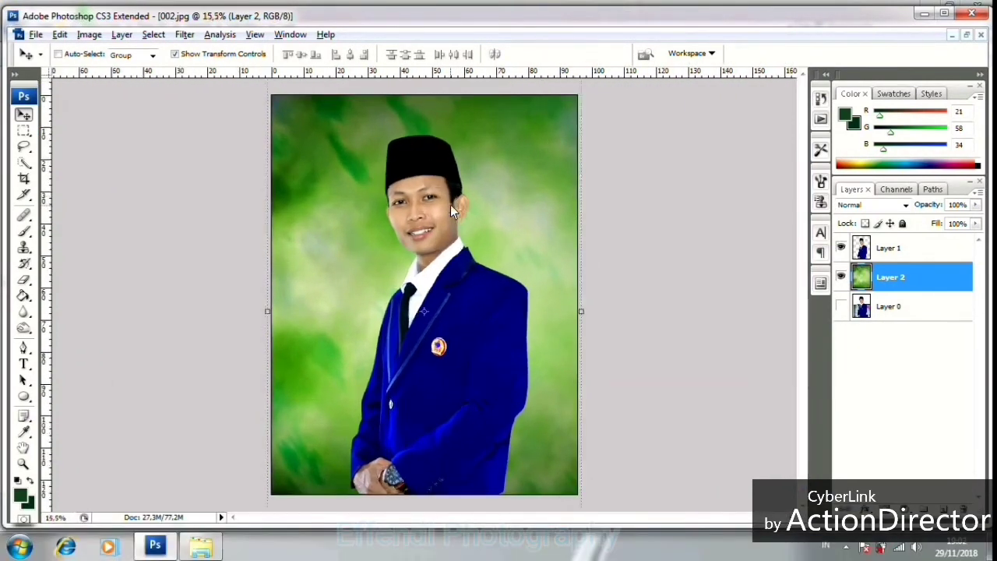
{"action": "left_click", "coordinate": [889, 248]}
{"action": "left_click_drag", "start_coordinate": [529, 494], "coordinate": [533, 503]}
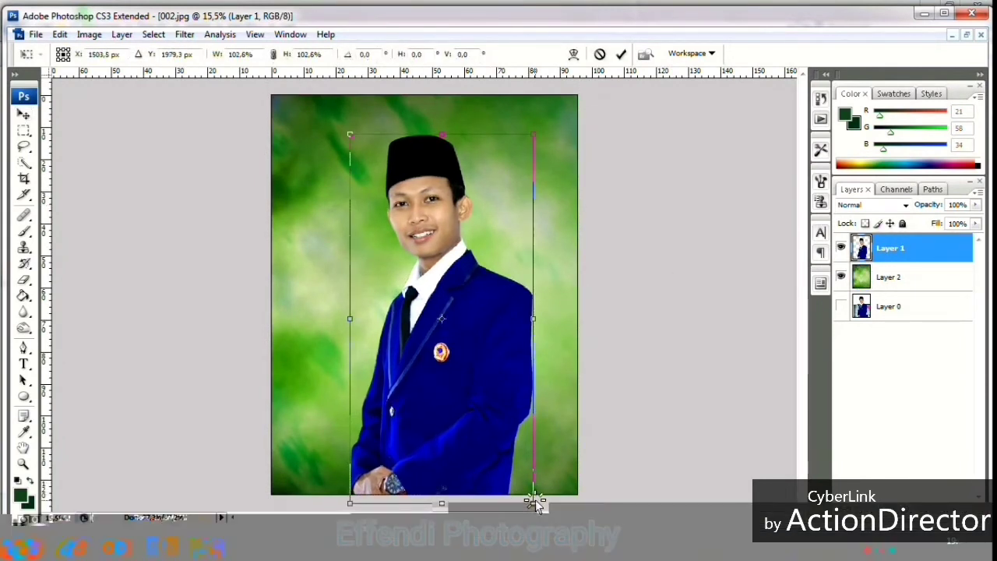
{"action": "left_click", "coordinate": [621, 54]}
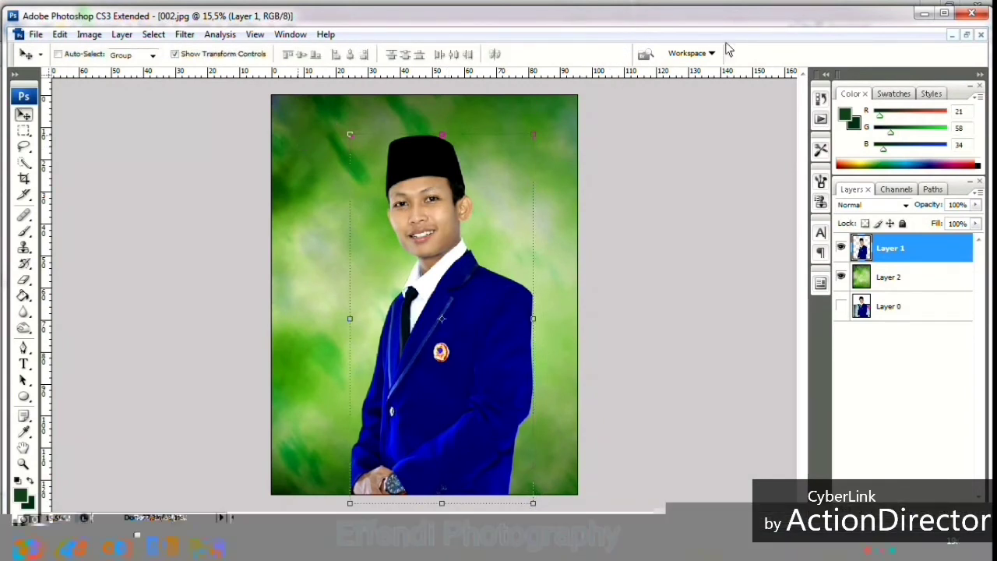
Clear the Photoshop window and the edit folder window off the screen to show the desktop.
{"action": "left_click", "coordinate": [924, 14]}
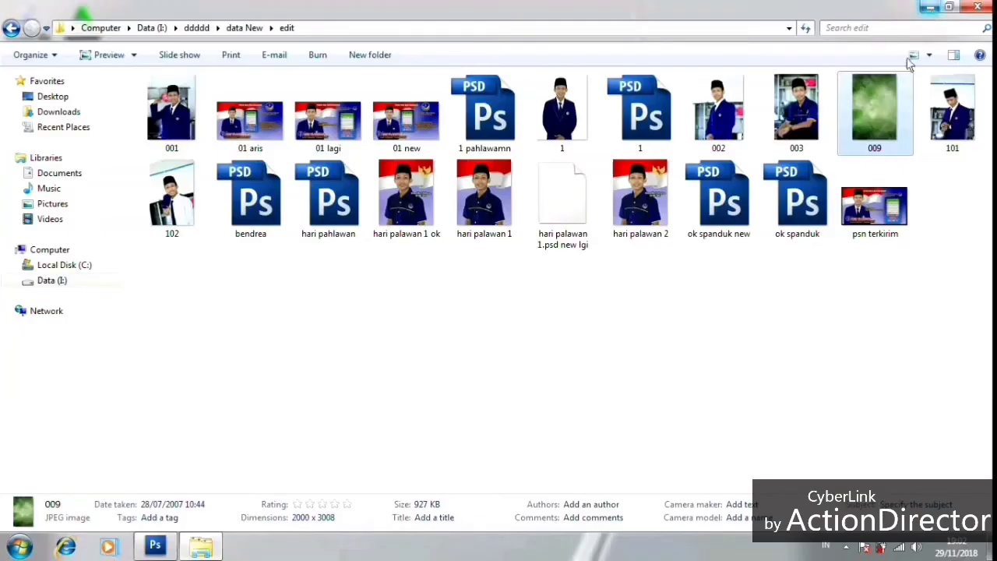
{"action": "left_click", "coordinate": [849, 549]}
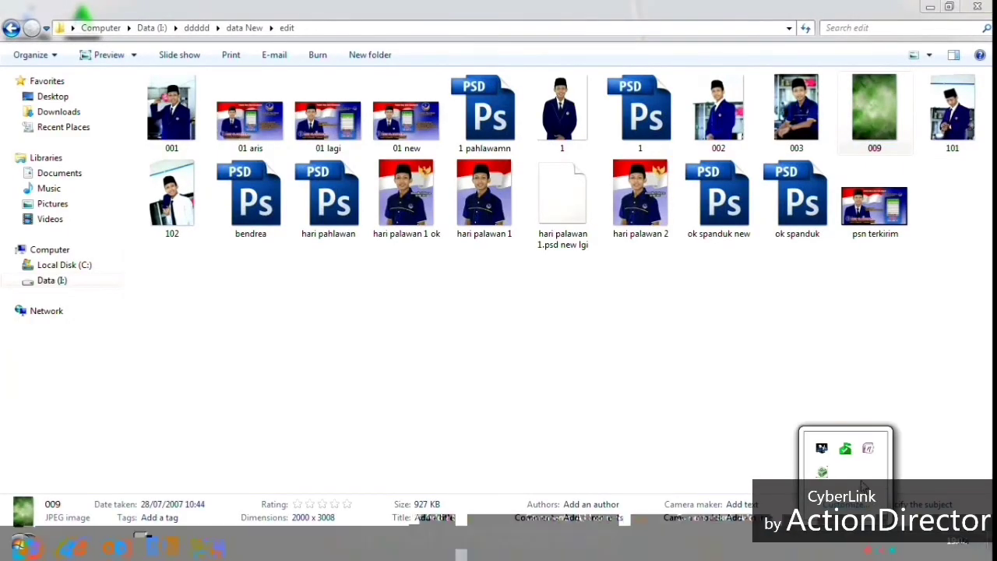
{"action": "left_click", "coordinate": [977, 6]}
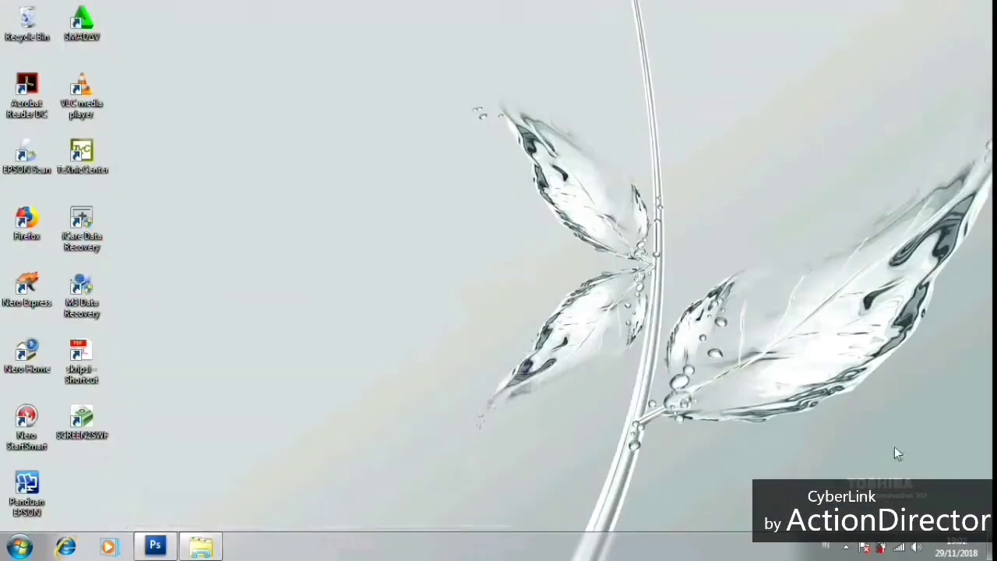